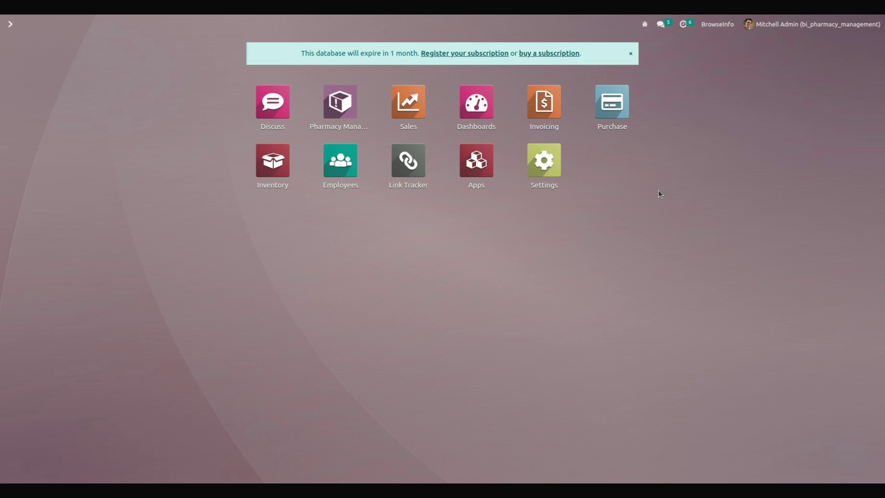
Review the administrator user's access rights in the Settings Users list, then return to the home apps
{"action": "left_click", "coordinate": [541, 167]}
{"action": "left_click", "coordinate": [164, 31]}
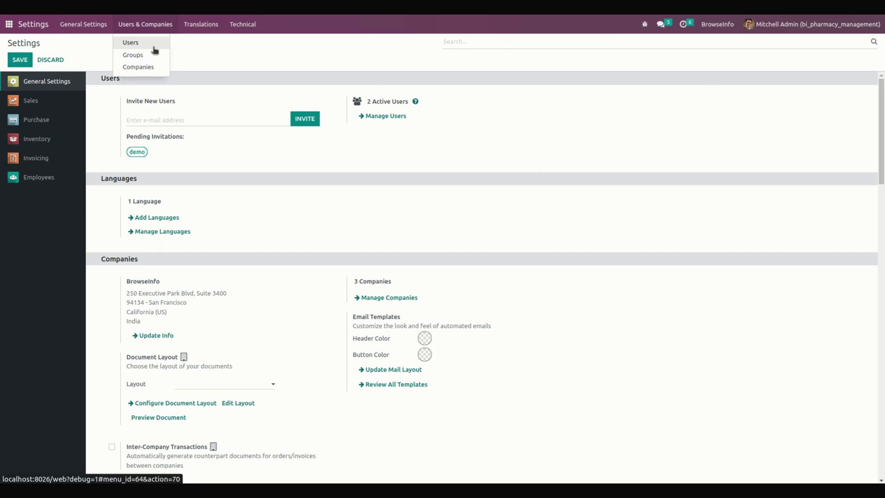
{"action": "left_click", "coordinate": [154, 43]}
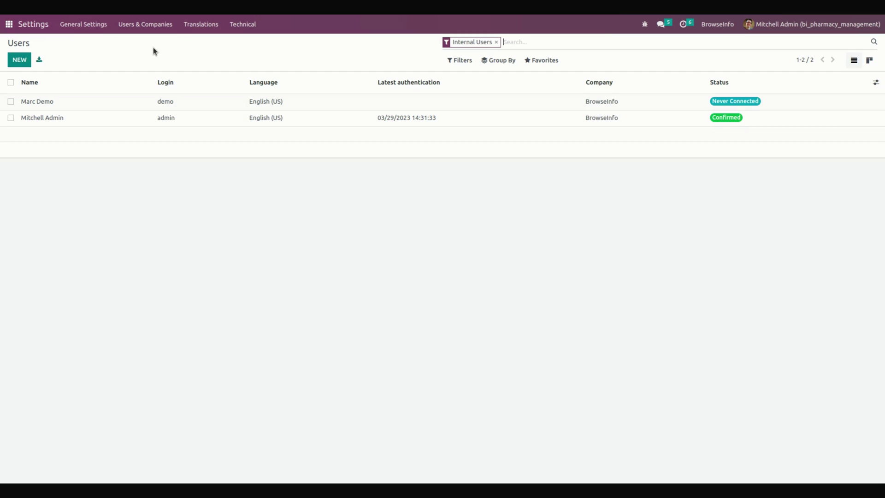
{"action": "left_click", "coordinate": [85, 126]}
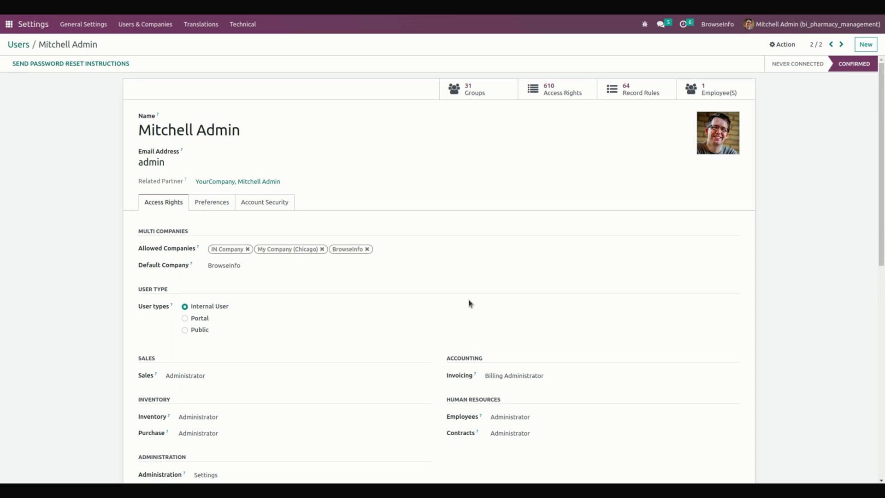
{"action": "scroll", "coordinate": [469, 303], "scroll_direction": "down", "scroll_amount": 10}
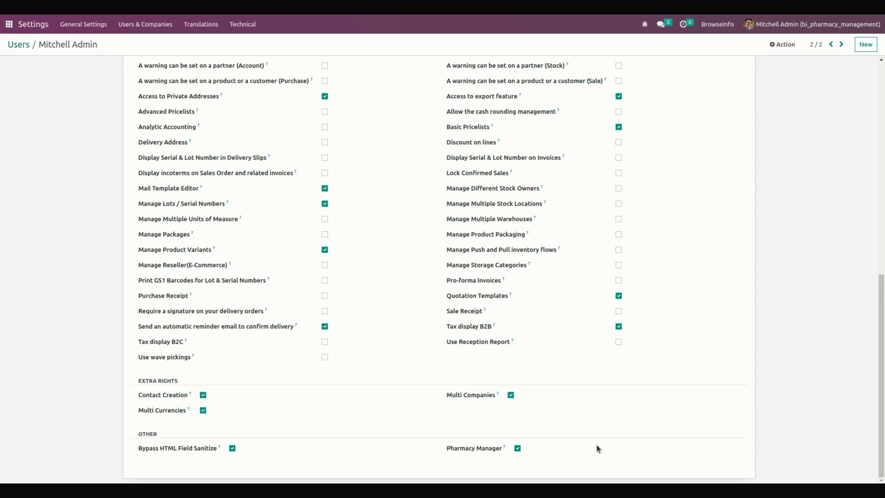
{"action": "scroll", "coordinate": [590, 347], "scroll_direction": "up", "scroll_amount": 15}
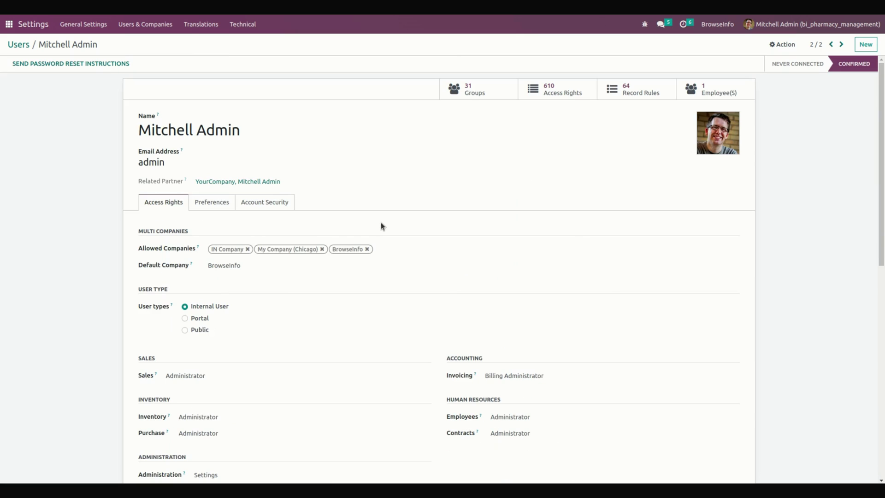
{"action": "left_click", "coordinate": [18, 44]}
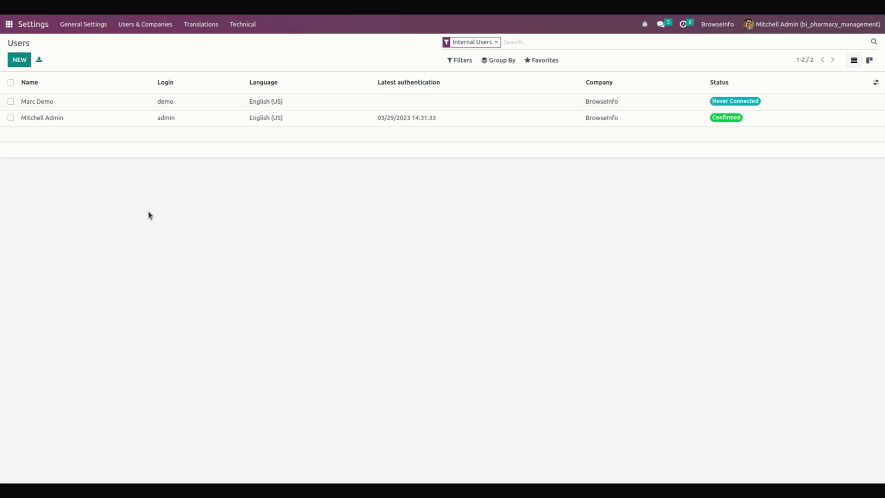
{"action": "left_click", "coordinate": [9, 24]}
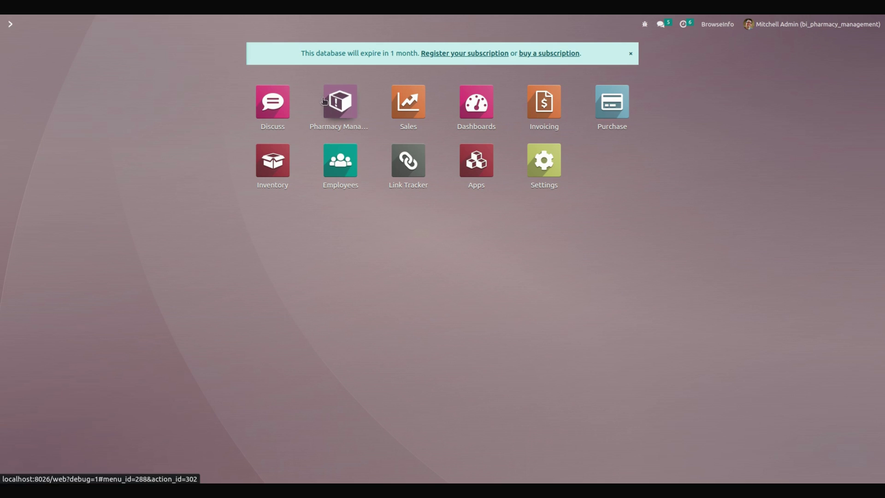
Open the Pharmacy Management app and show its Configuration menu
{"action": "left_click", "coordinate": [347, 112]}
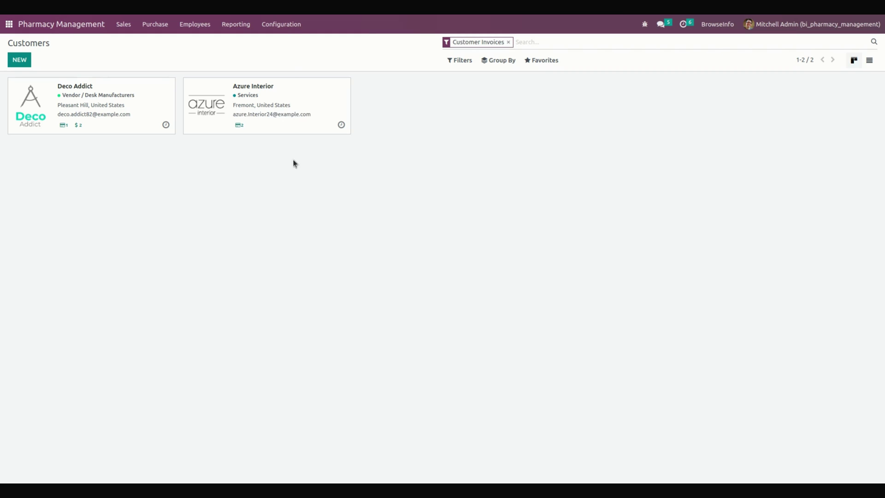
{"action": "left_click", "coordinate": [284, 32]}
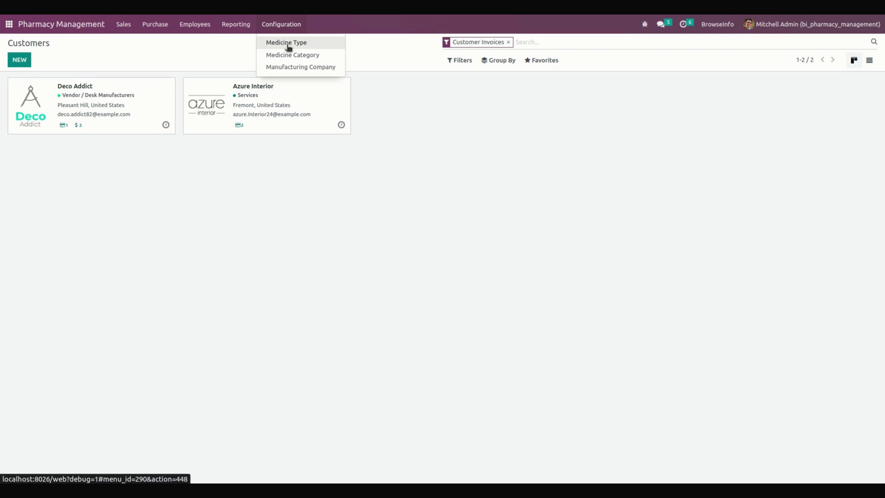
Browse the medicine types list, then open the Cold Cures medicine category
{"action": "left_click", "coordinate": [287, 44]}
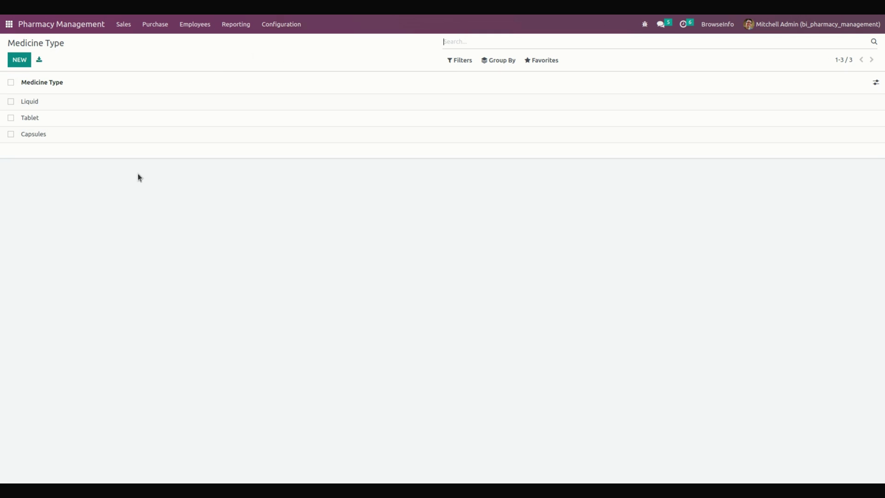
{"action": "left_click", "coordinate": [15, 60]}
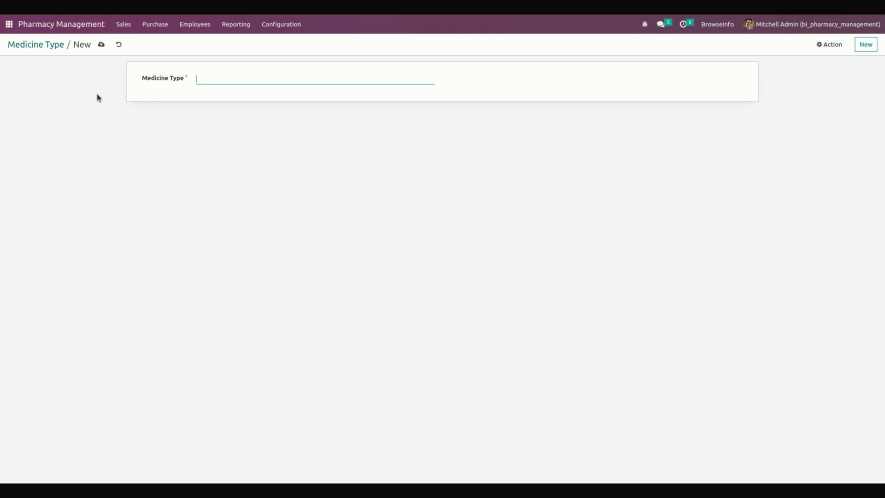
{"action": "left_click", "coordinate": [53, 44]}
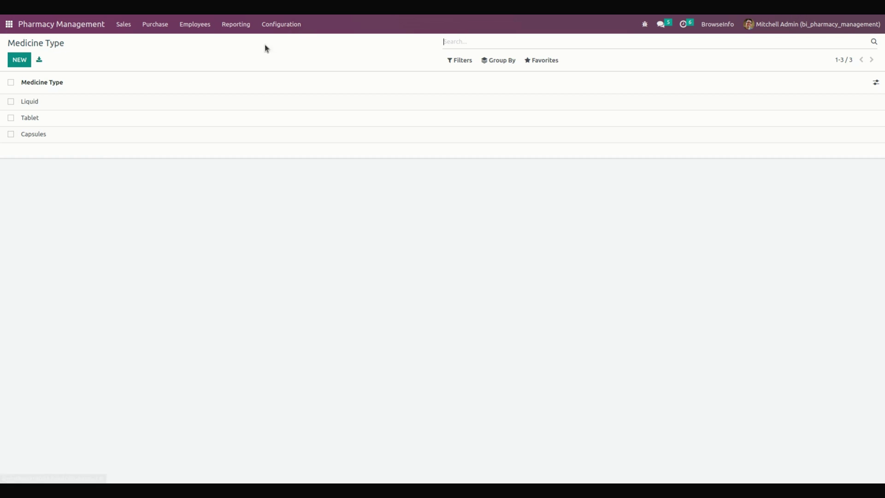
{"action": "left_click", "coordinate": [286, 28]}
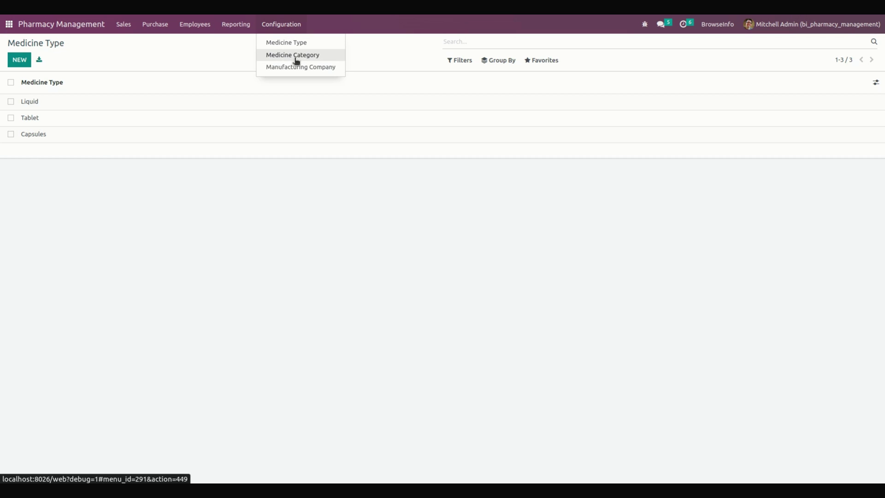
{"action": "left_click", "coordinate": [296, 56]}
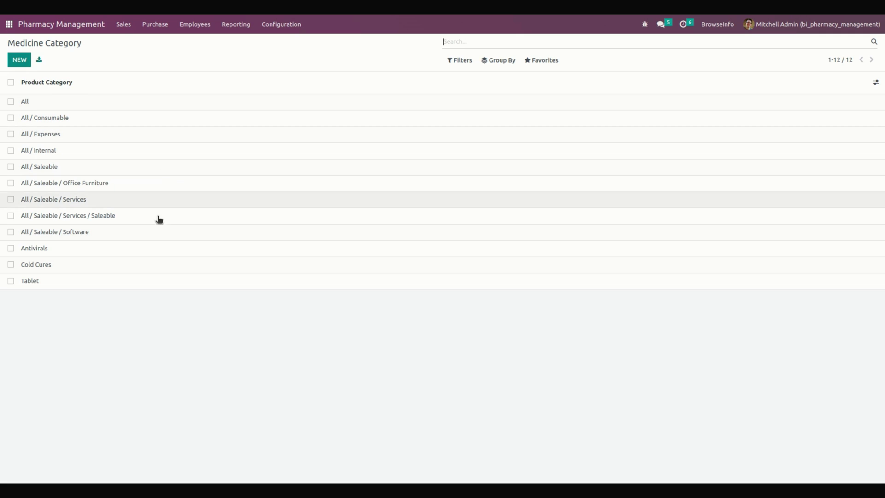
{"action": "left_click", "coordinate": [182, 265]}
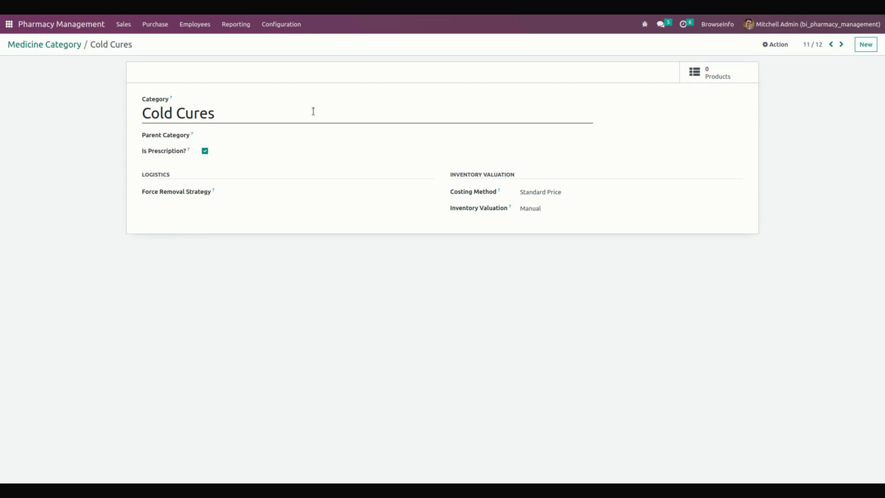
View the VAIGHAI AGRO PRODUCTS LIMITED manufacturing company record, then return home
{"action": "left_click", "coordinate": [282, 32]}
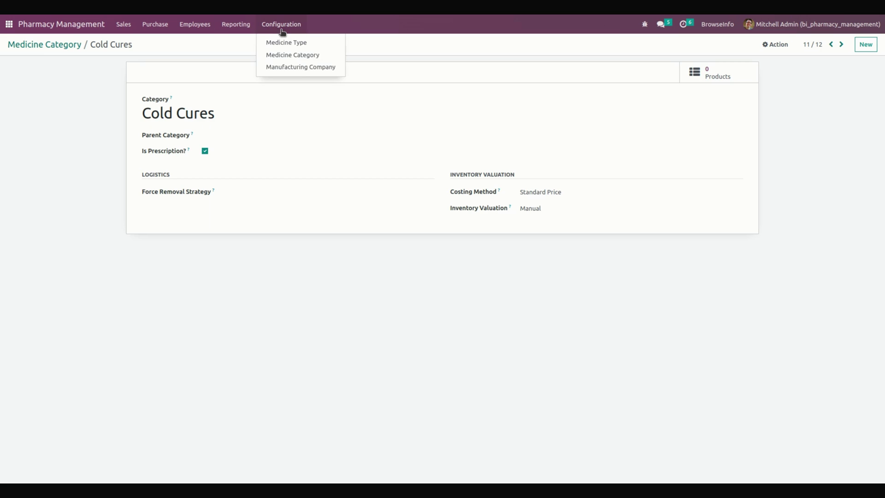
{"action": "left_click", "coordinate": [302, 68]}
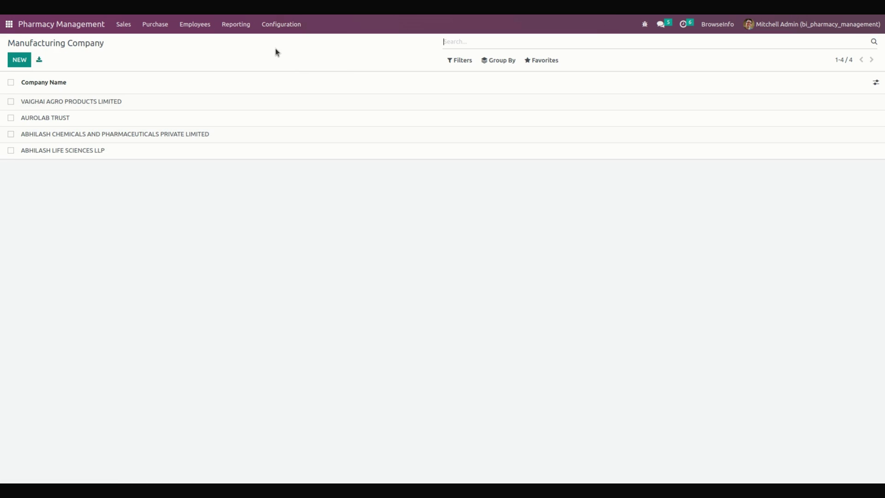
{"action": "left_click", "coordinate": [251, 105]}
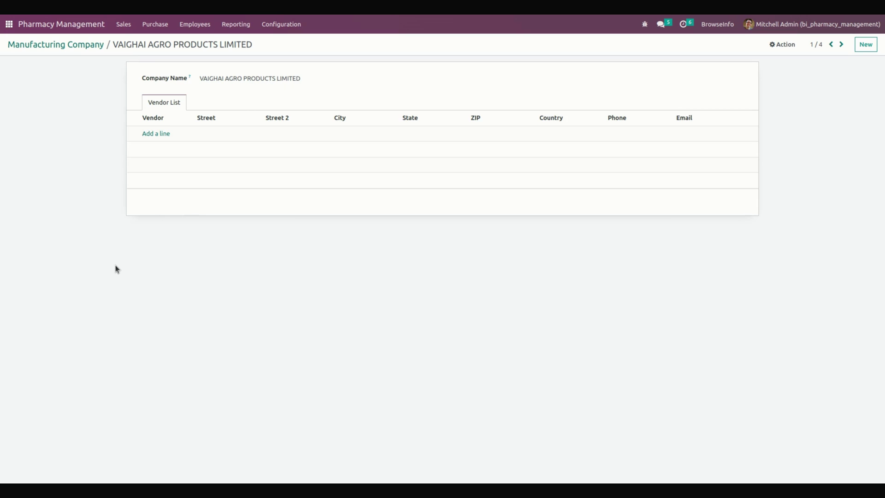
{"action": "left_click", "coordinate": [8, 24]}
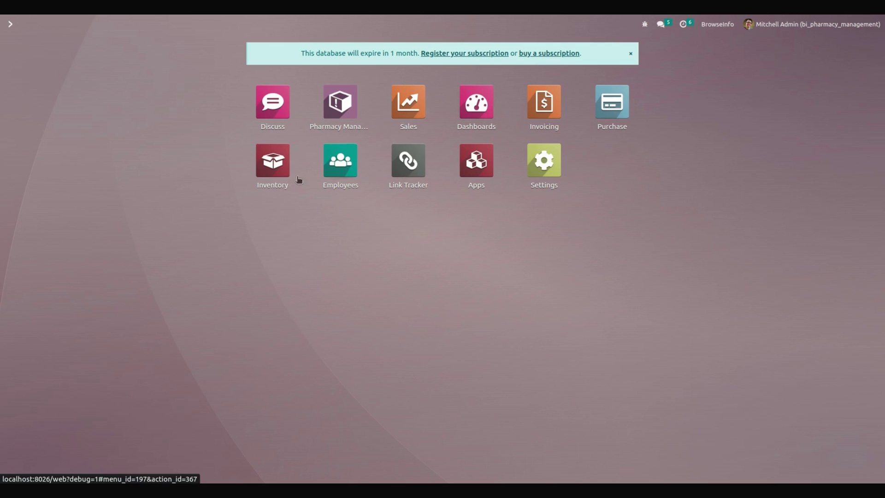
Inspect the Paxlovid (₹650.00) and Rapivab (₹250.00) products in Inventory, then return home
{"action": "left_click", "coordinate": [283, 171]}
{"action": "left_click", "coordinate": [159, 25]}
{"action": "left_click", "coordinate": [179, 47]}
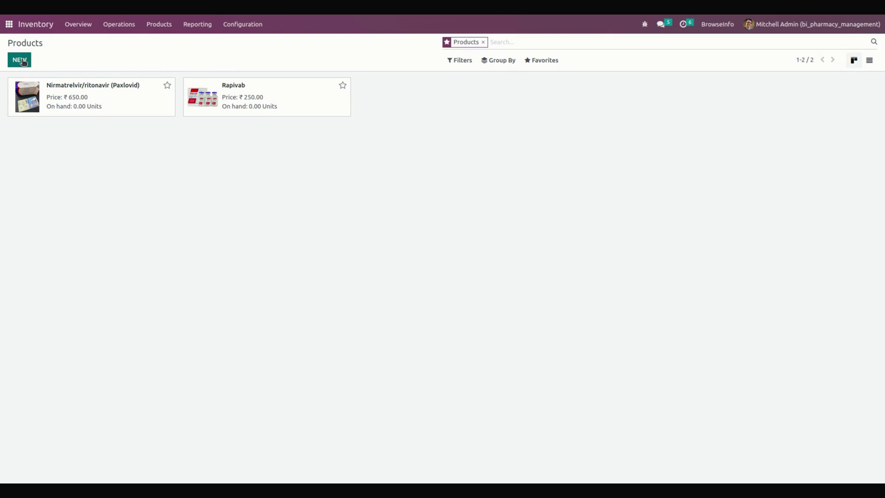
{"action": "left_click", "coordinate": [104, 97]}
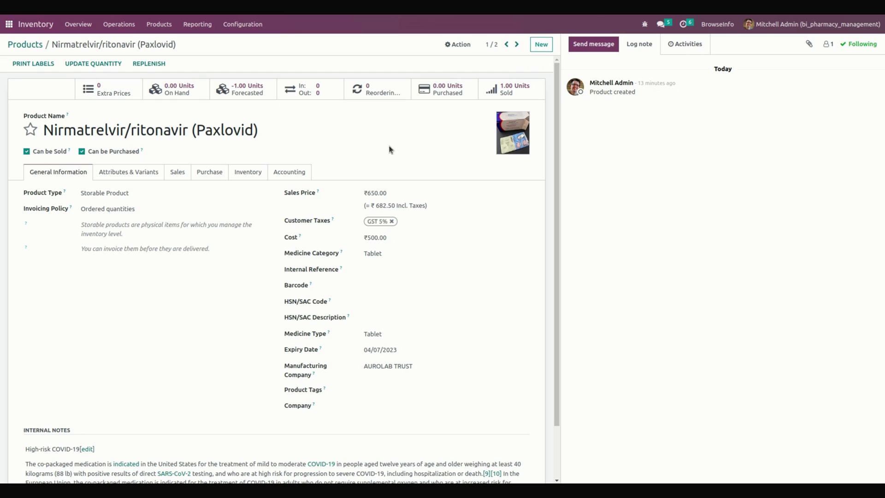
{"action": "scroll", "coordinate": [390, 149], "scroll_direction": "down", "scroll_amount": 1}
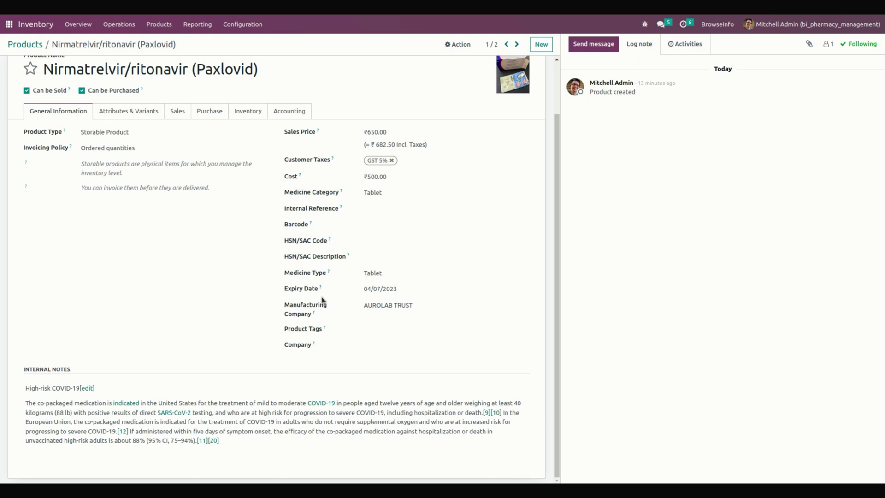
{"action": "scroll", "coordinate": [322, 304], "scroll_direction": "up", "scroll_amount": 2}
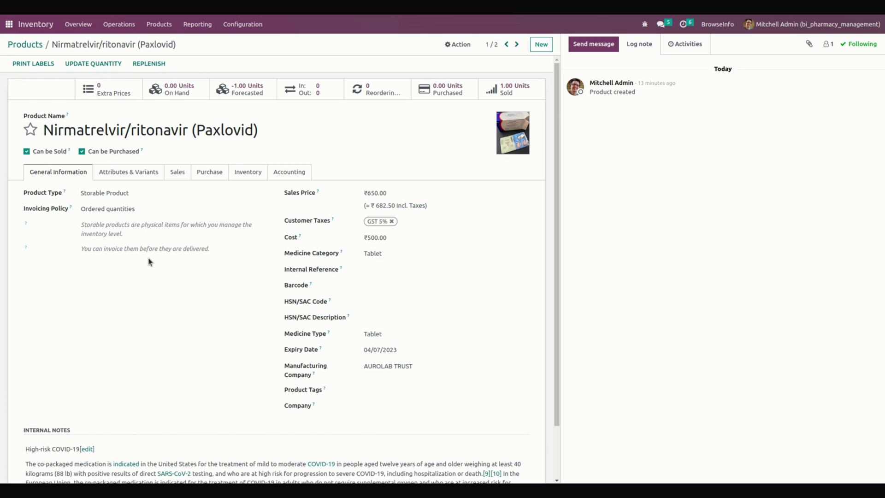
{"action": "scroll", "coordinate": [148, 261], "scroll_direction": "down", "scroll_amount": 1}
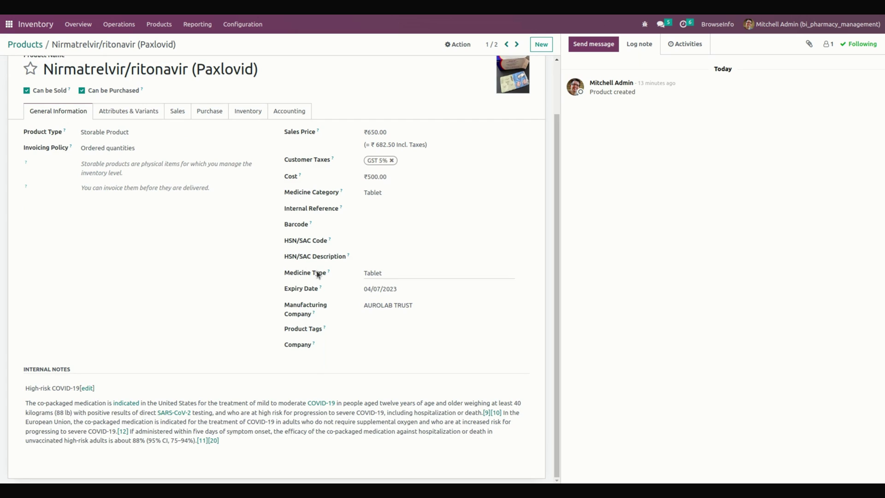
{"action": "scroll", "coordinate": [234, 275], "scroll_direction": "up", "scroll_amount": 2}
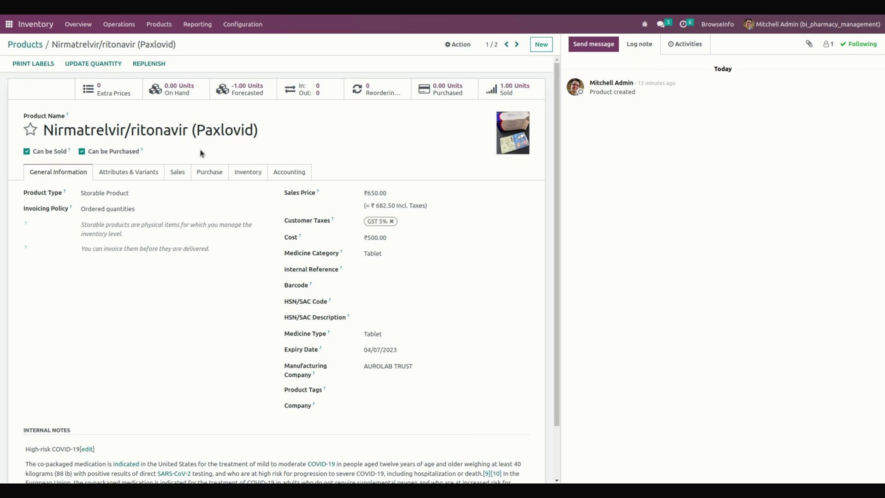
{"action": "left_click", "coordinate": [26, 44]}
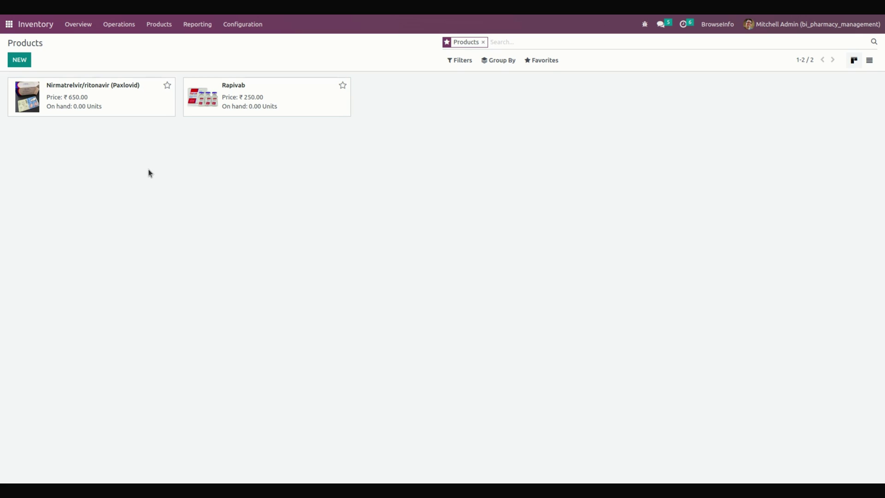
{"action": "left_click", "coordinate": [9, 24]}
Open Pharmacy Management Customers, start and discard a new customer, then go to Sale Orders
{"action": "left_click", "coordinate": [338, 112]}
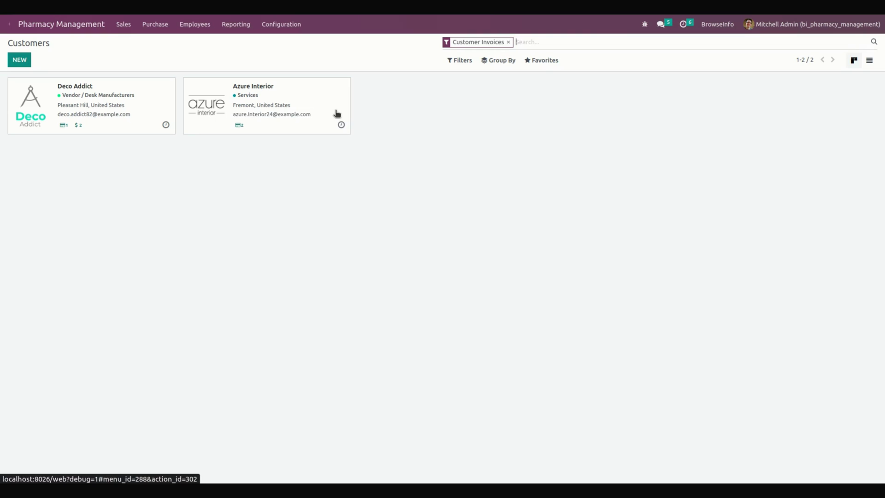
{"action": "left_click", "coordinate": [127, 28]}
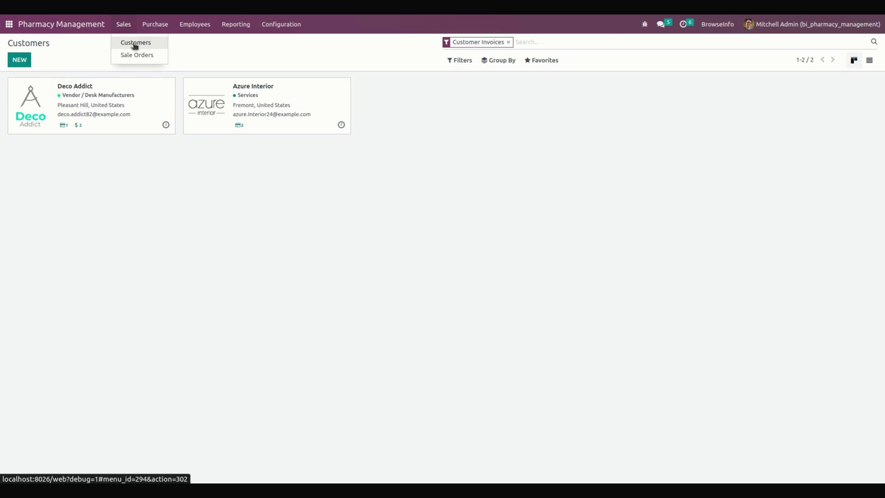
{"action": "left_click", "coordinate": [135, 44]}
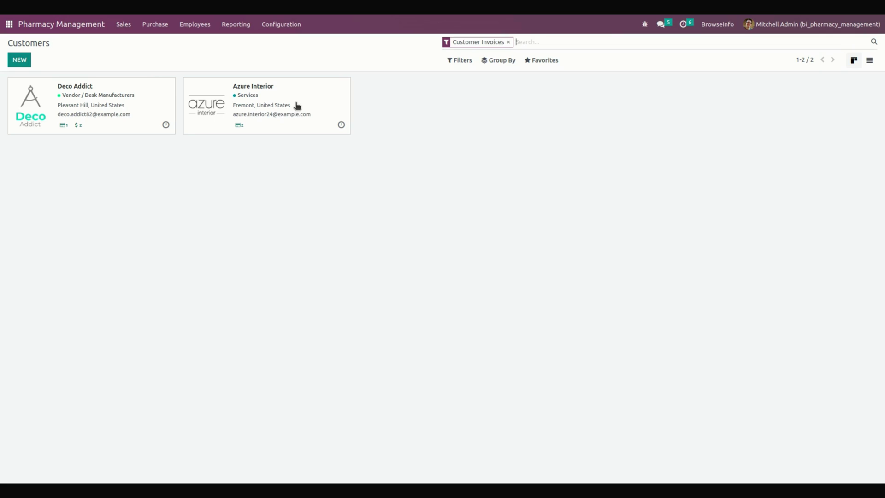
{"action": "left_click", "coordinate": [25, 61]}
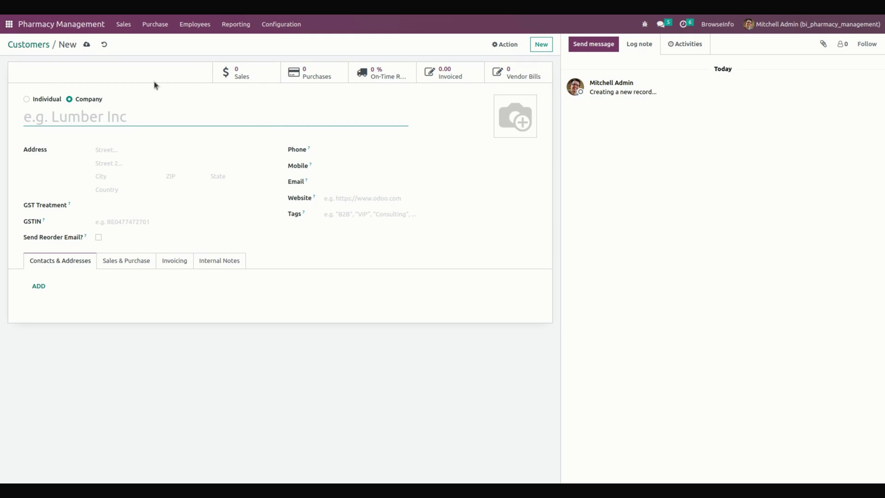
{"action": "left_click", "coordinate": [33, 45]}
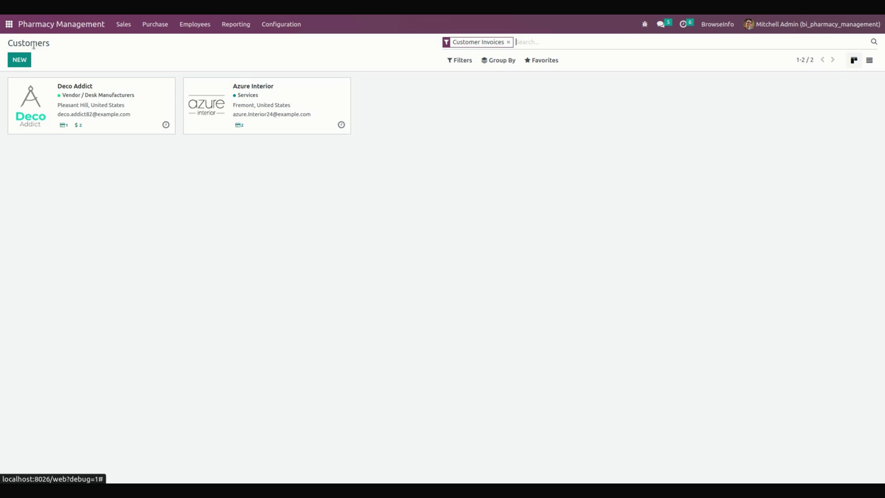
{"action": "left_click", "coordinate": [124, 28]}
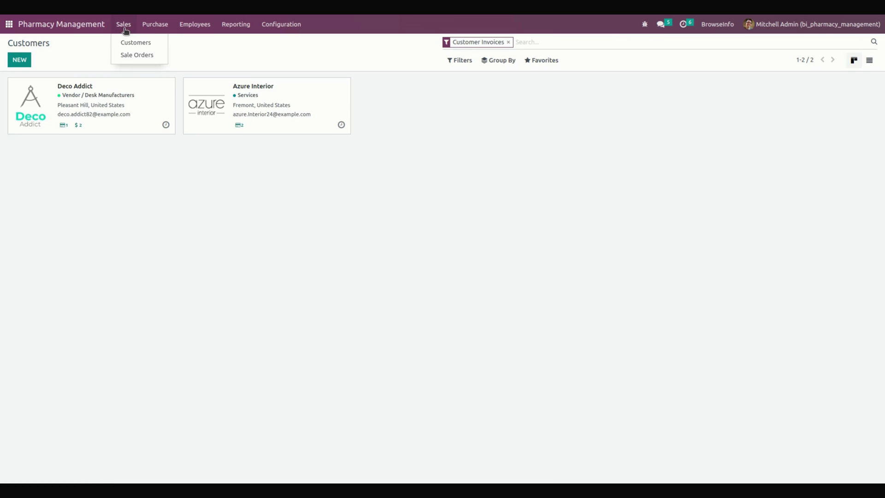
{"action": "left_click", "coordinate": [141, 56]}
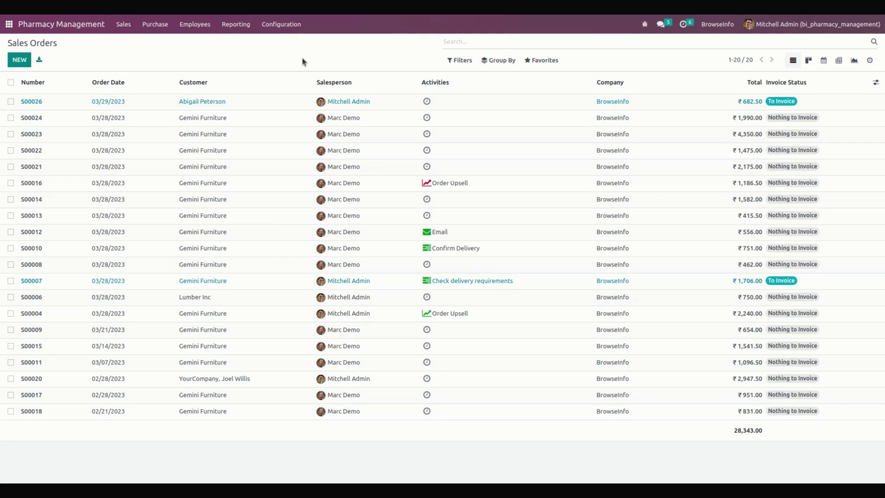
Create and save a Deco Addict quotation with one Nirmatrelvir/ritonavir (Paxlovid) line at 650.00
{"action": "left_click", "coordinate": [18, 60]}
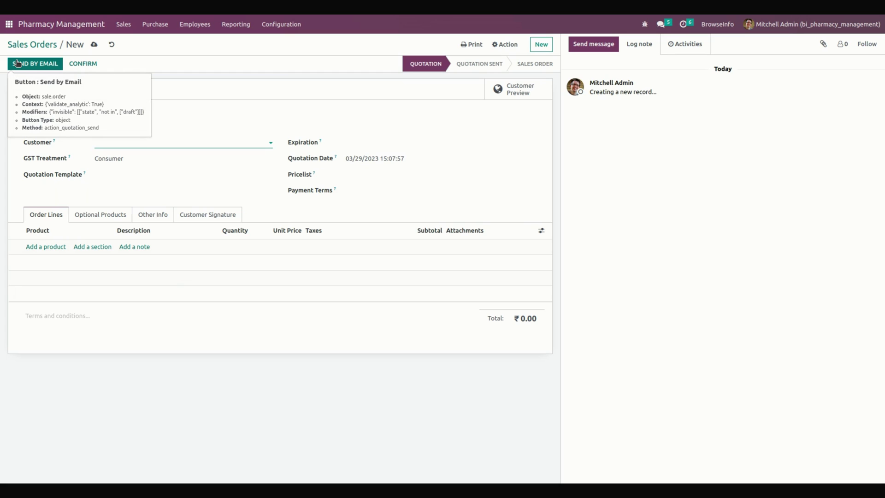
{"action": "left_click", "coordinate": [153, 139]}
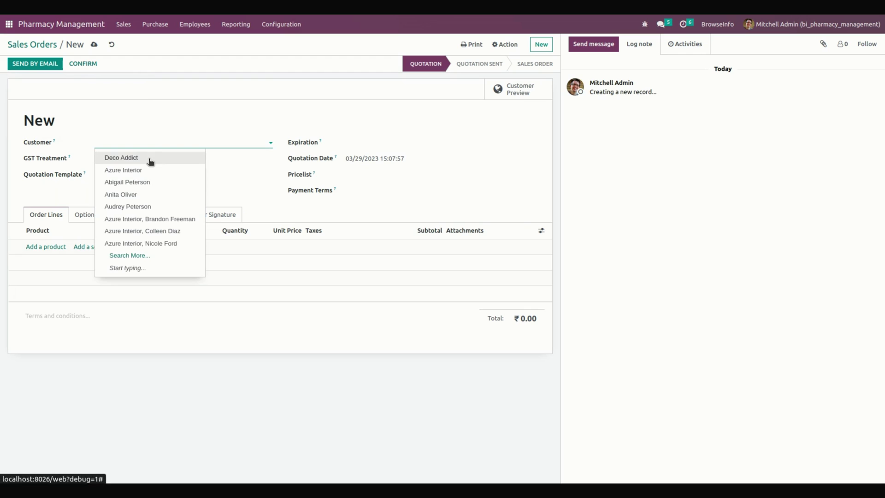
{"action": "left_click", "coordinate": [150, 159]}
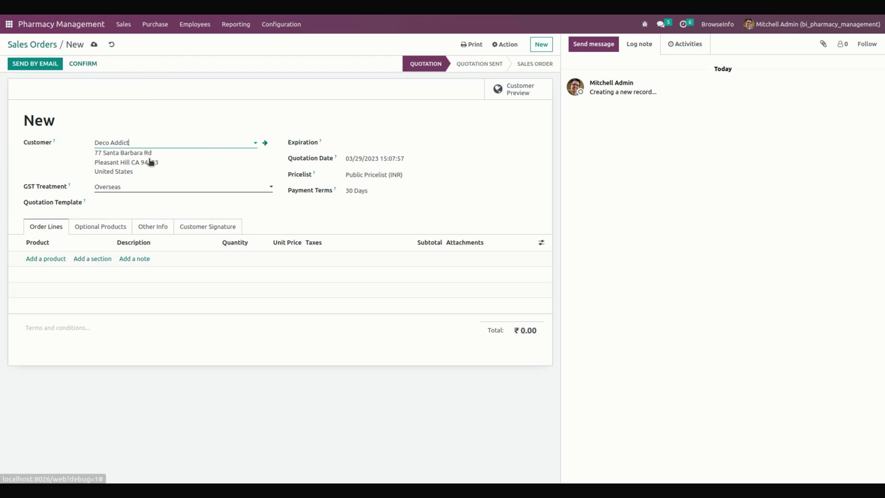
{"action": "left_click", "coordinate": [56, 259]}
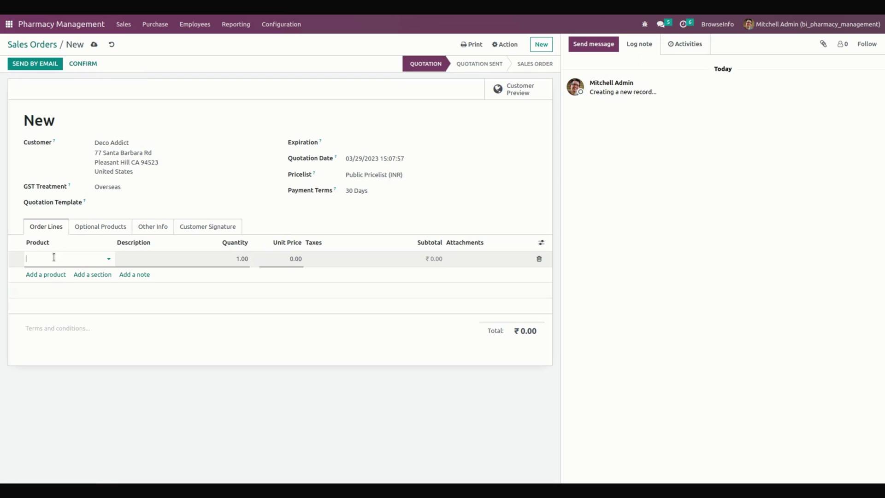
{"action": "type", "text": "Nirmatrelvir/ritonavir (Paxlovid)"}
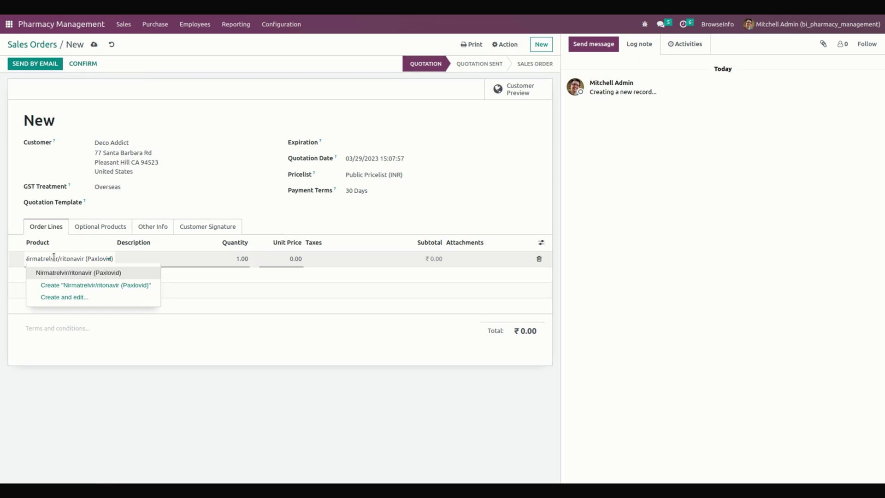
{"action": "left_click", "coordinate": [85, 274]}
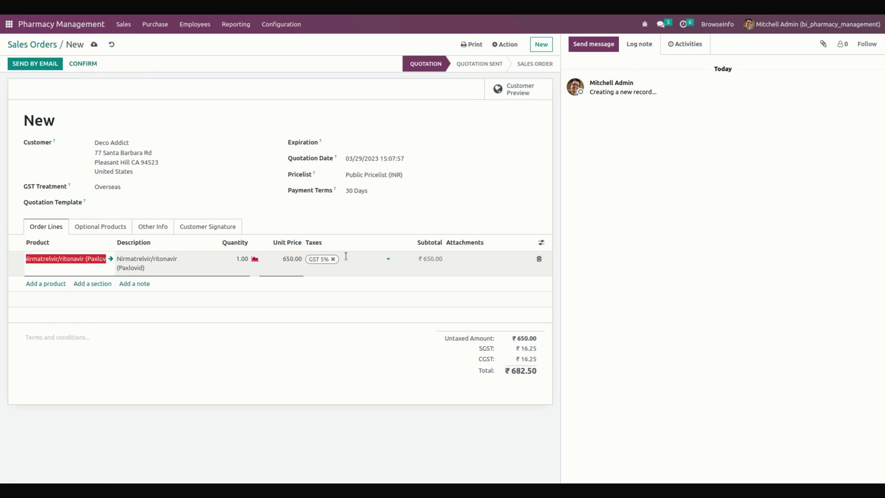
{"action": "left_click", "coordinate": [237, 177]}
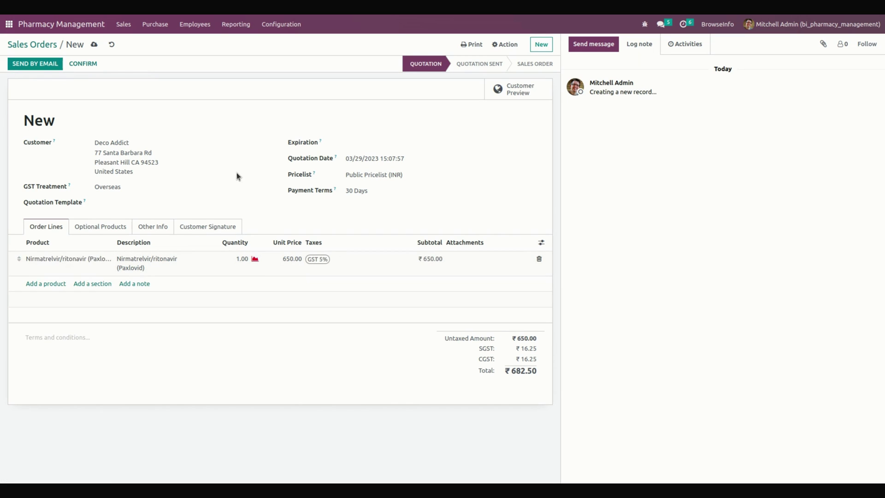
{"action": "left_click", "coordinate": [473, 263]}
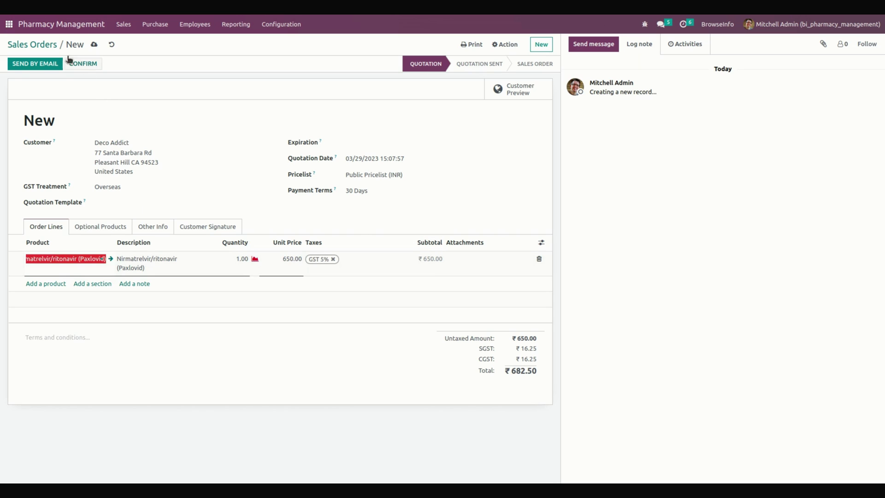
{"action": "left_click", "coordinate": [94, 44]}
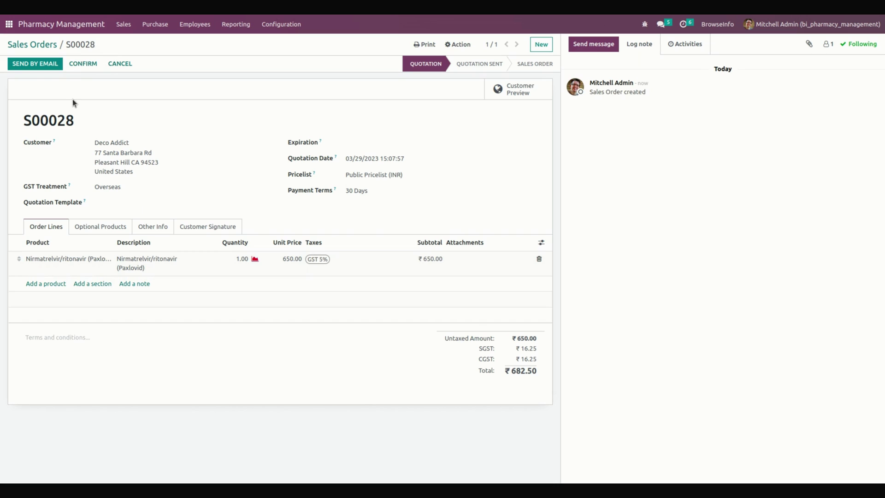
Confirm quotation S00028 as a sales order
{"action": "left_click", "coordinate": [84, 65]}
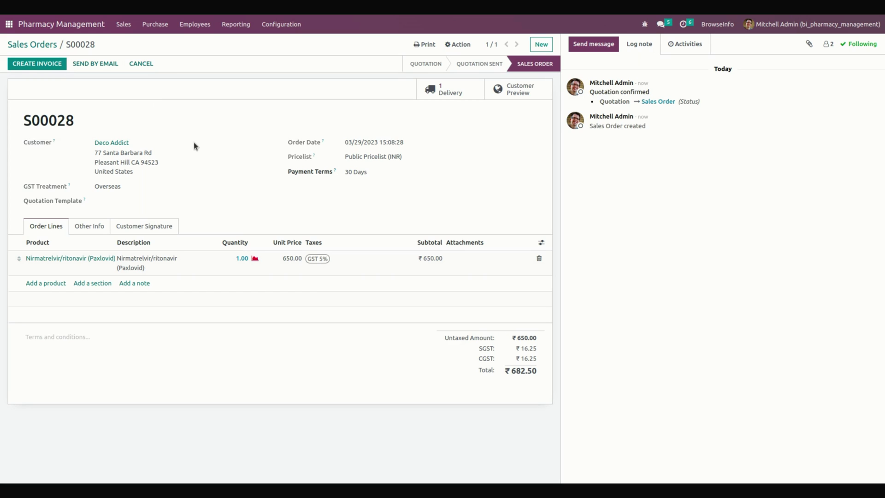
Create and post invoice INV/2023/00005 from sales order S00028
{"action": "left_click", "coordinate": [53, 65]}
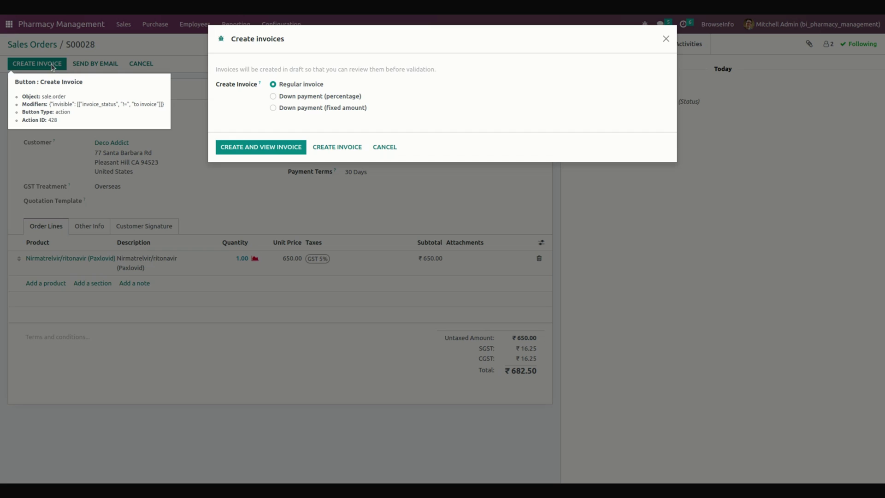
{"action": "left_click", "coordinate": [278, 150]}
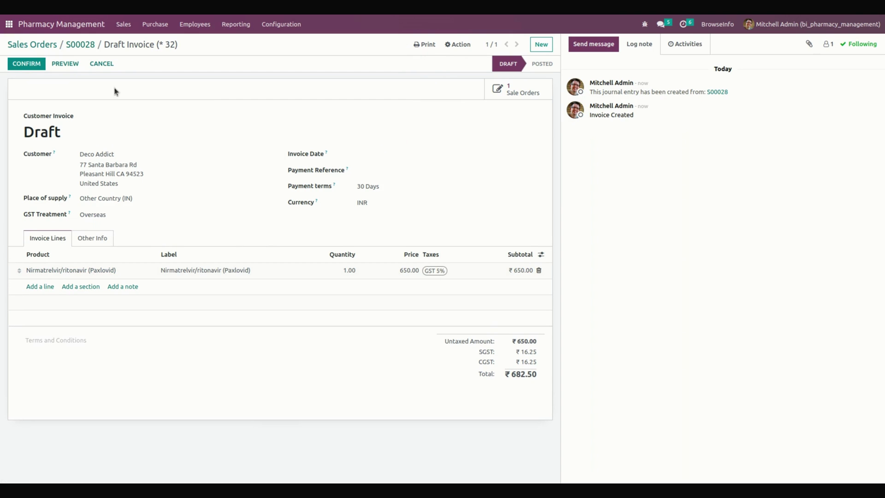
{"action": "left_click", "coordinate": [34, 65]}
Register the full ₹682.50 payment and return to the Sales Orders list
{"action": "left_click", "coordinate": [100, 66]}
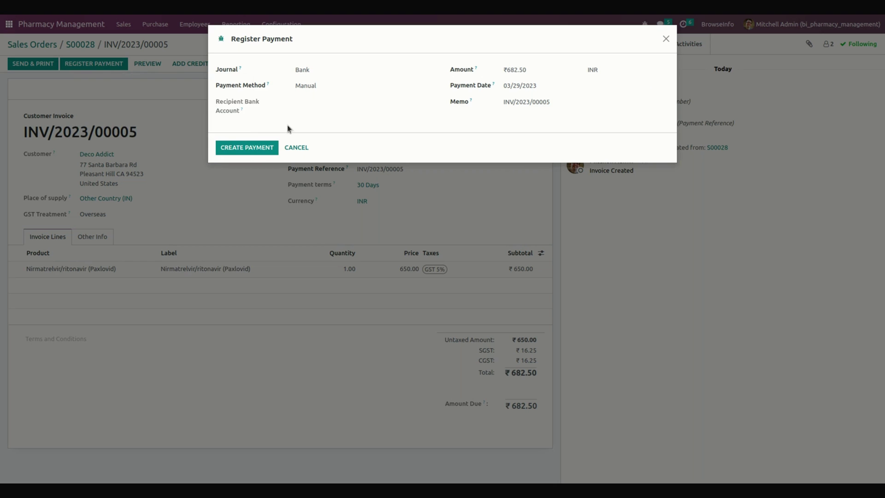
{"action": "left_click", "coordinate": [258, 146]}
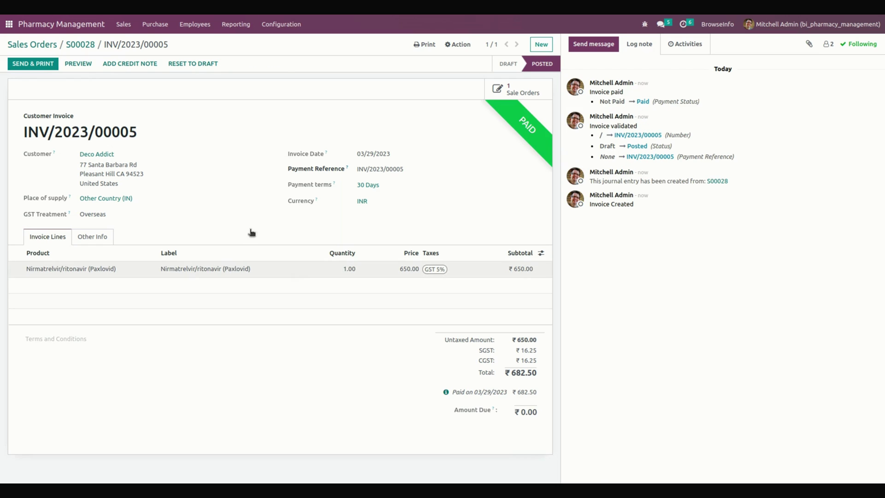
{"action": "left_click", "coordinate": [81, 44]}
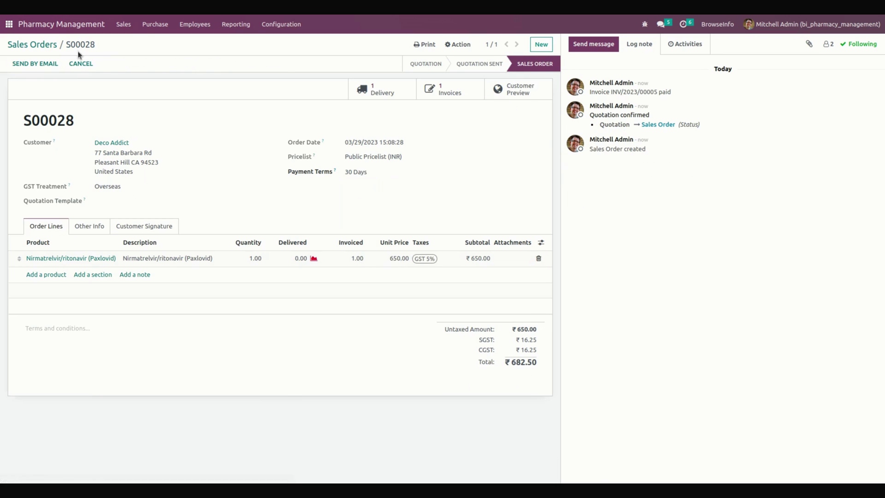
{"action": "left_click", "coordinate": [36, 46]}
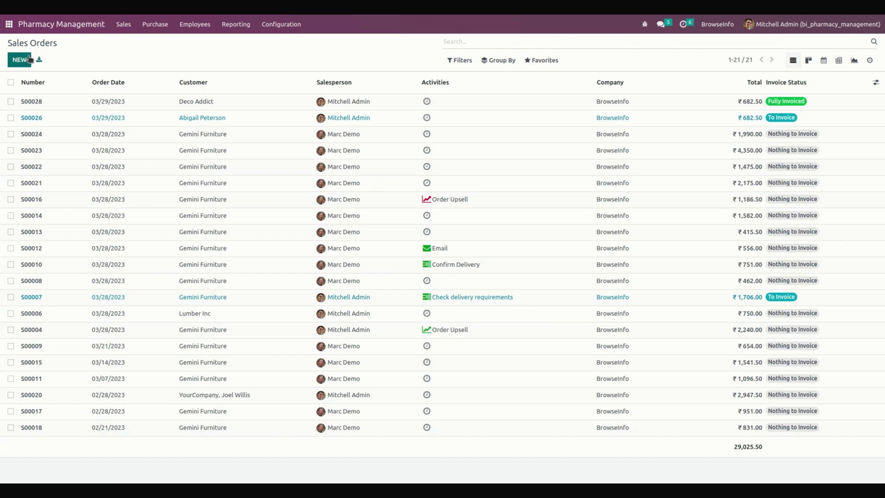
Build an Azure Interior quotation with one Rapivab line at 250.00 and try confirming it
{"action": "left_click", "coordinate": [19, 60]}
{"action": "left_click", "coordinate": [149, 143]}
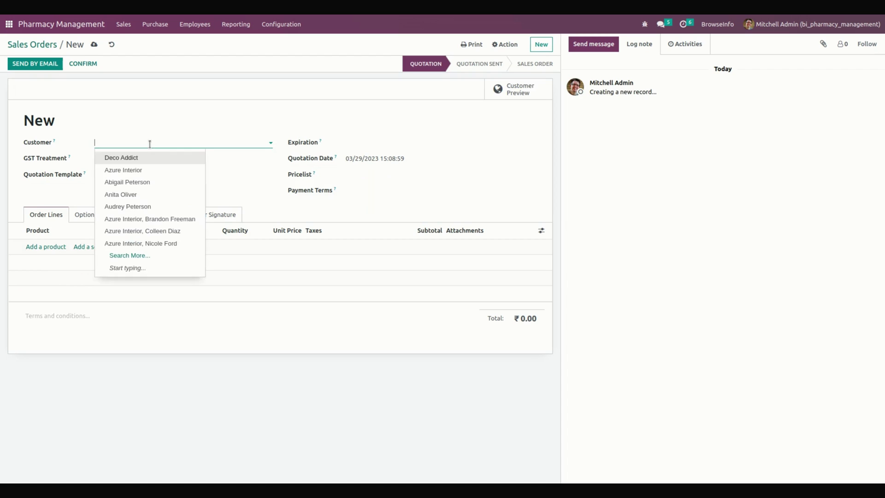
{"action": "left_click", "coordinate": [151, 169]}
{"action": "left_click", "coordinate": [51, 259]}
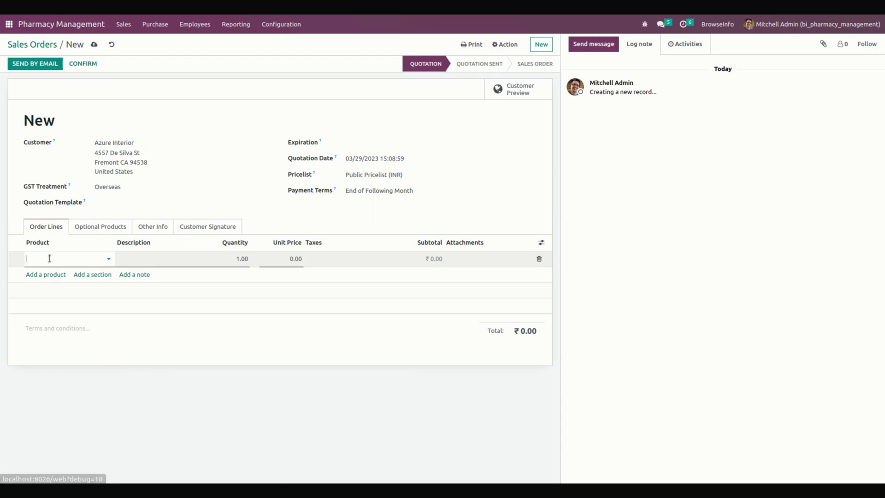
{"action": "type", "text": "p"}
{"action": "type", "text": "ra"}
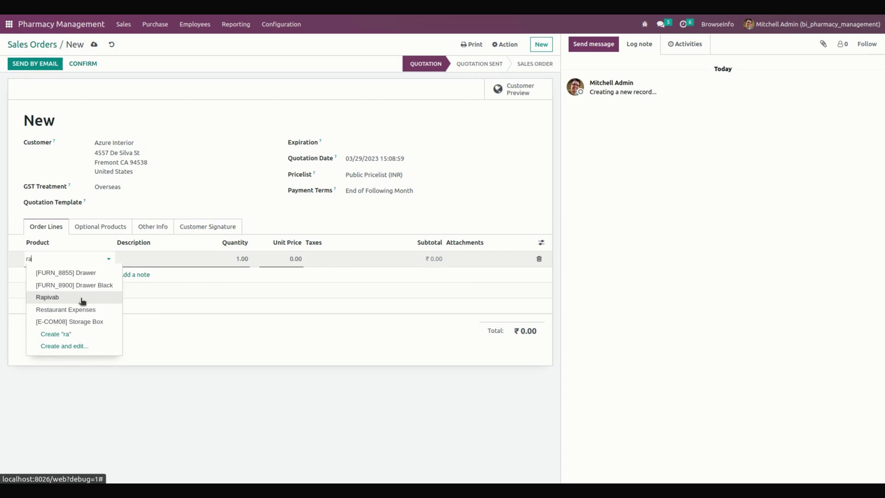
{"action": "left_click", "coordinate": [47, 298]}
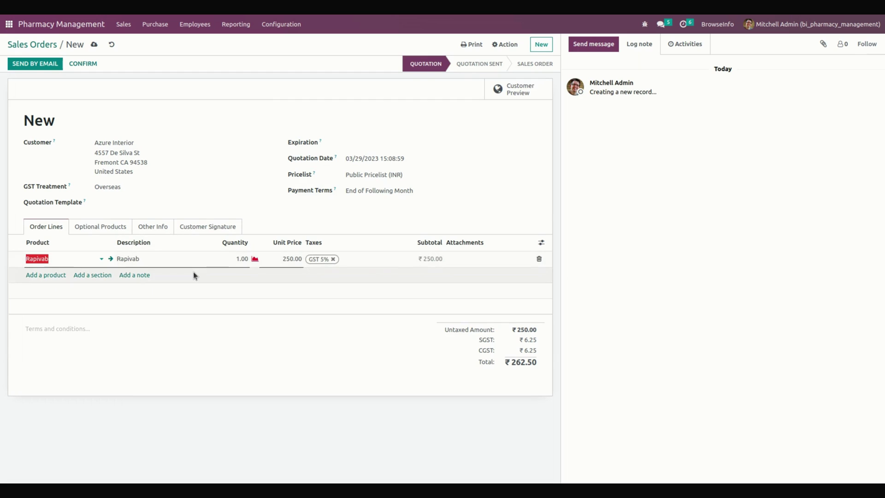
{"action": "left_click", "coordinate": [290, 213]}
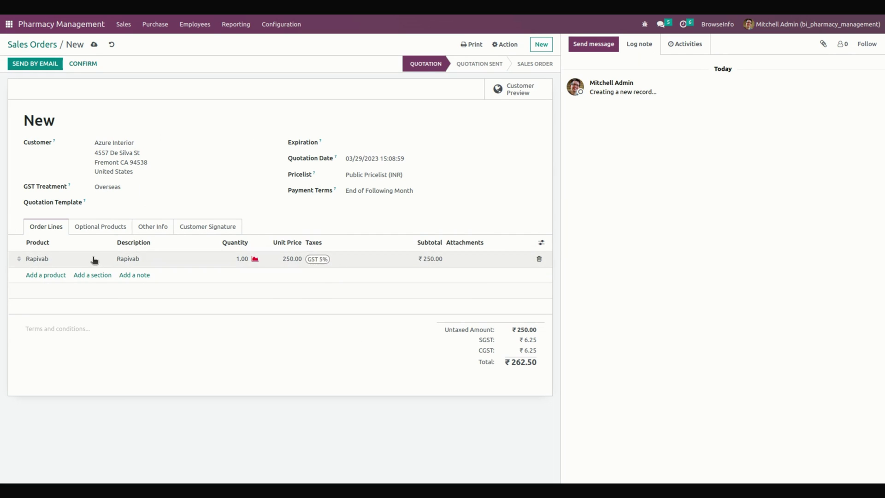
{"action": "left_click", "coordinate": [85, 64]}
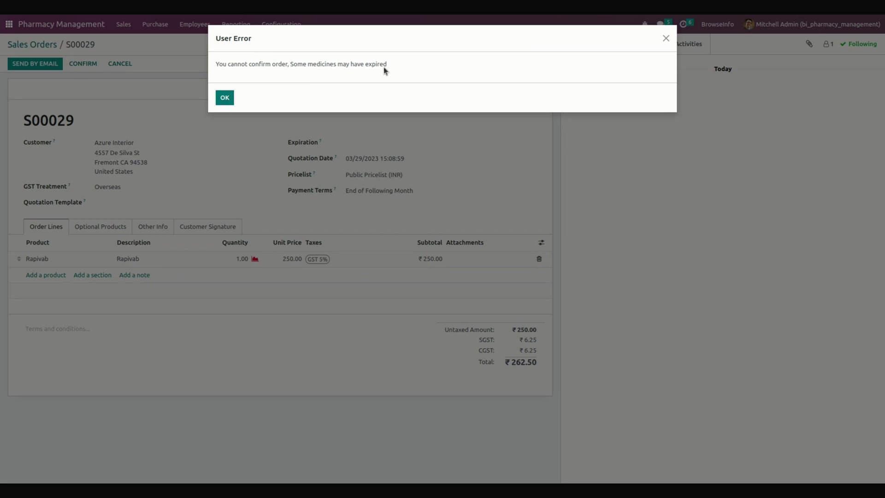
Dismiss the expired-medicines error and return to the Sales Orders list
{"action": "left_click", "coordinate": [226, 97]}
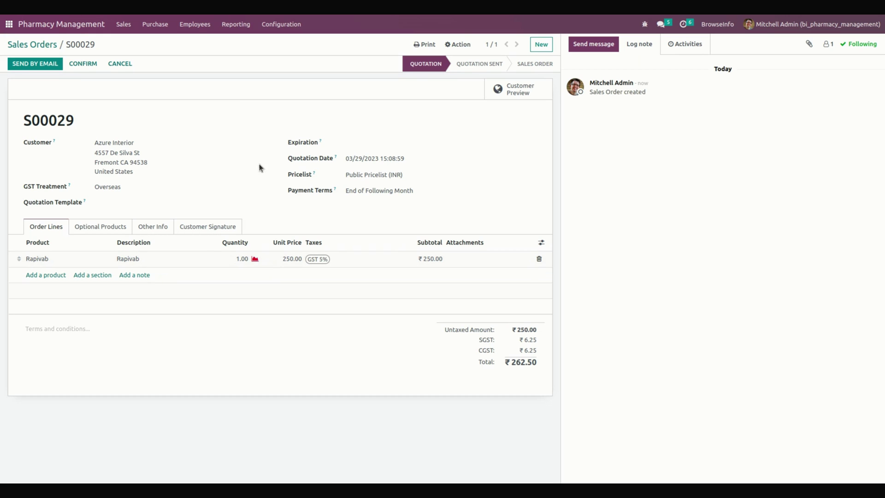
{"action": "left_click", "coordinate": [36, 46]}
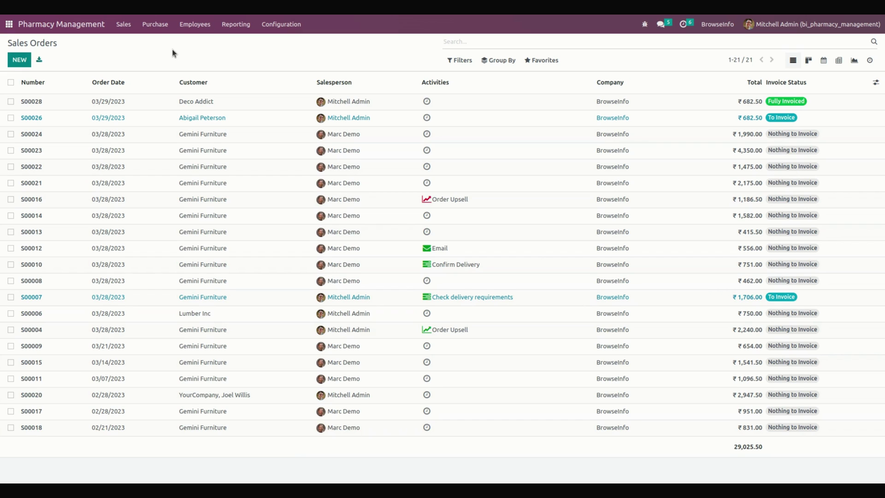
Open the Purchase Vendors list, preview a blank new vendor form, then return to Vendors
{"action": "left_click", "coordinate": [156, 24]}
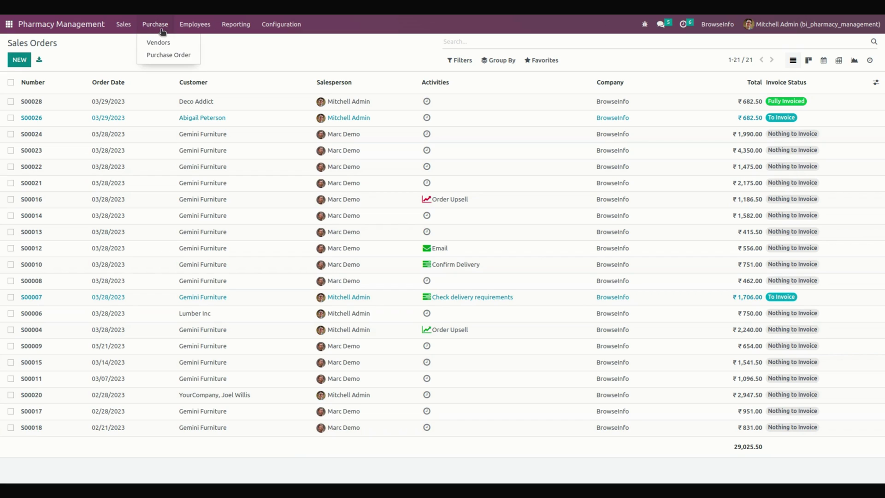
{"action": "left_click", "coordinate": [168, 48]}
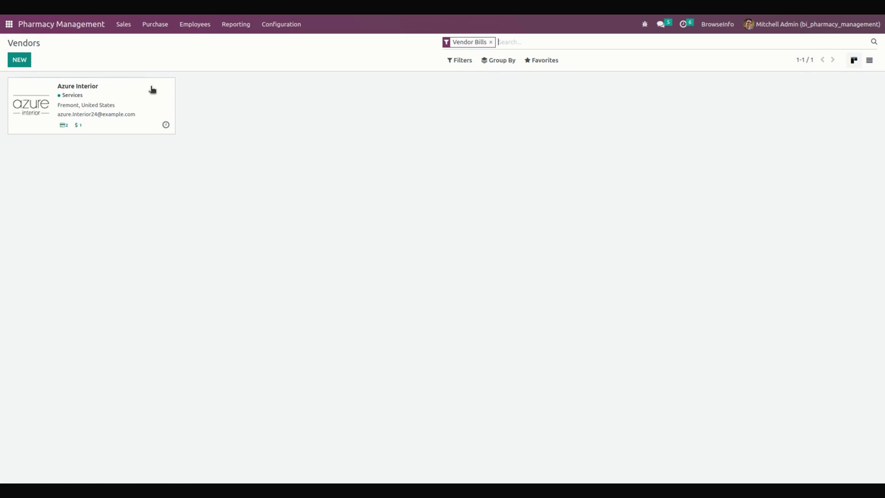
{"action": "left_click", "coordinate": [21, 61]}
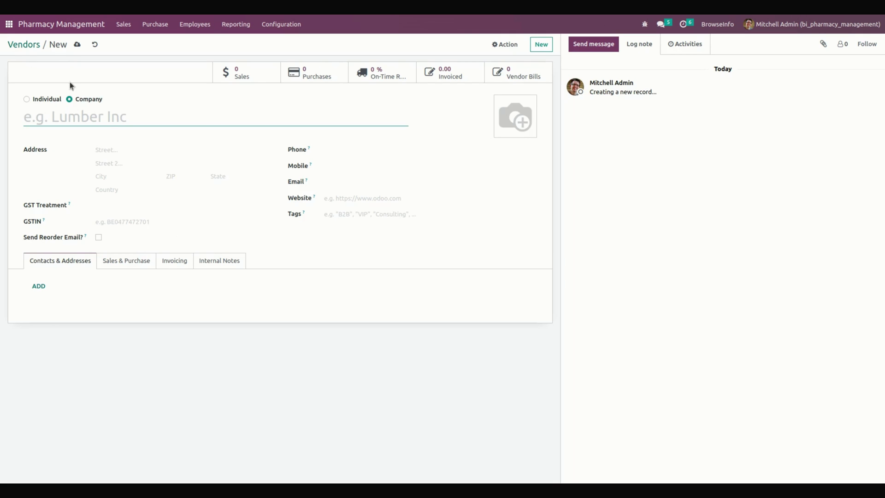
{"action": "left_click", "coordinate": [21, 46]}
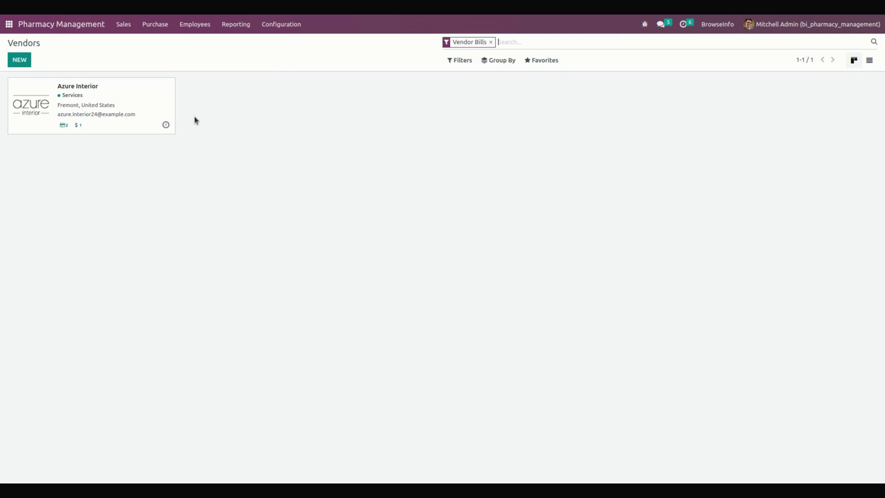
{"action": "left_click", "coordinate": [161, 31]}
Start a new request for quotation from Purchase Orders and choose its vendor contact
{"action": "left_click", "coordinate": [168, 54]}
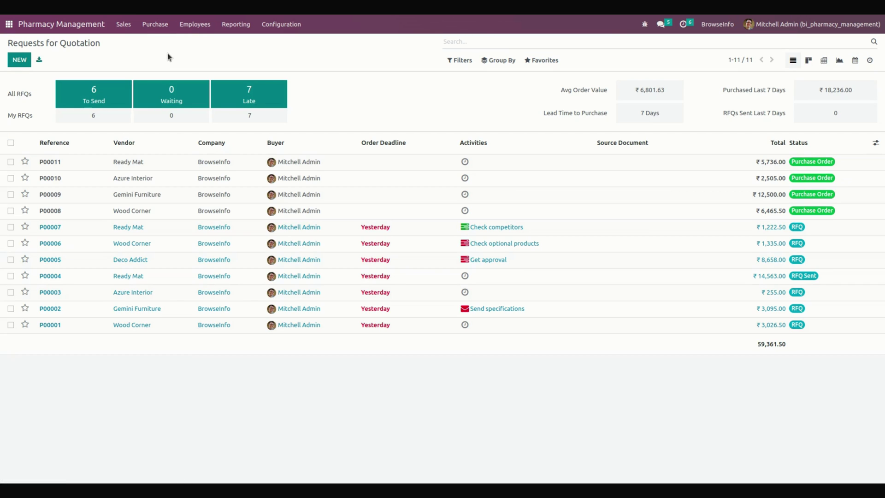
{"action": "left_click", "coordinate": [17, 61]}
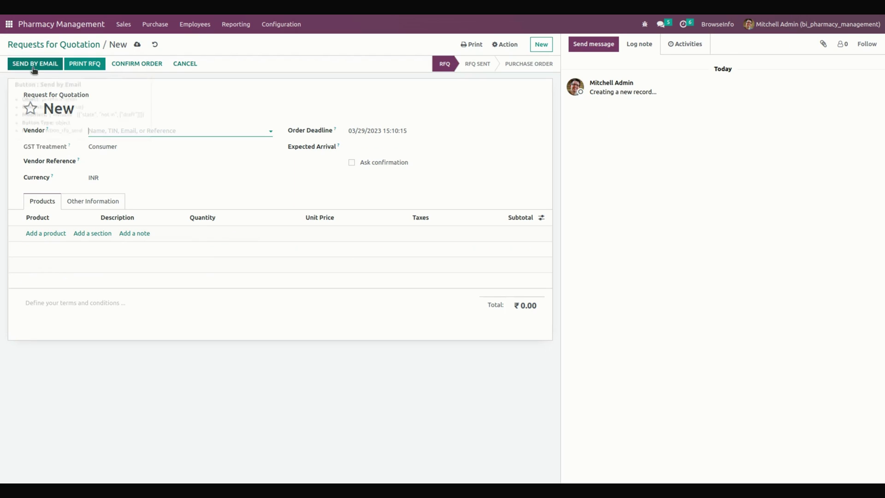
{"action": "left_click", "coordinate": [172, 130]}
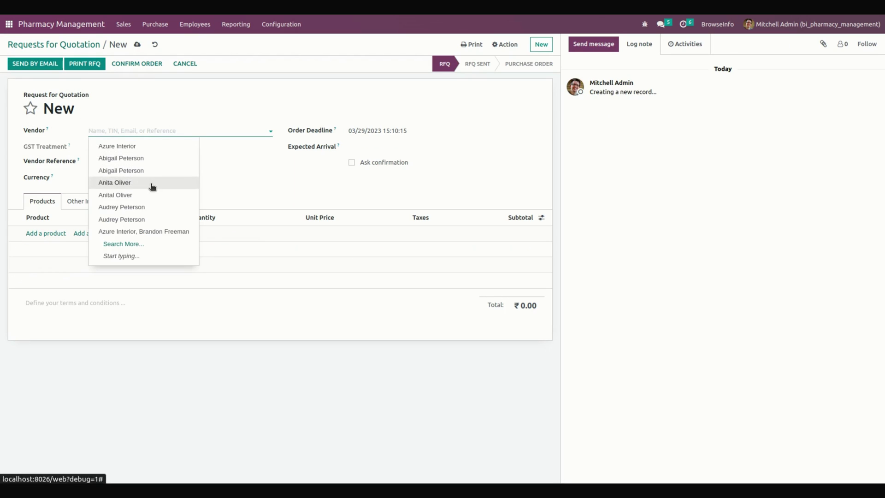
{"action": "left_click", "coordinate": [151, 182]}
Add a Rapivab product line with a unit price of 152
{"action": "left_click", "coordinate": [47, 233]}
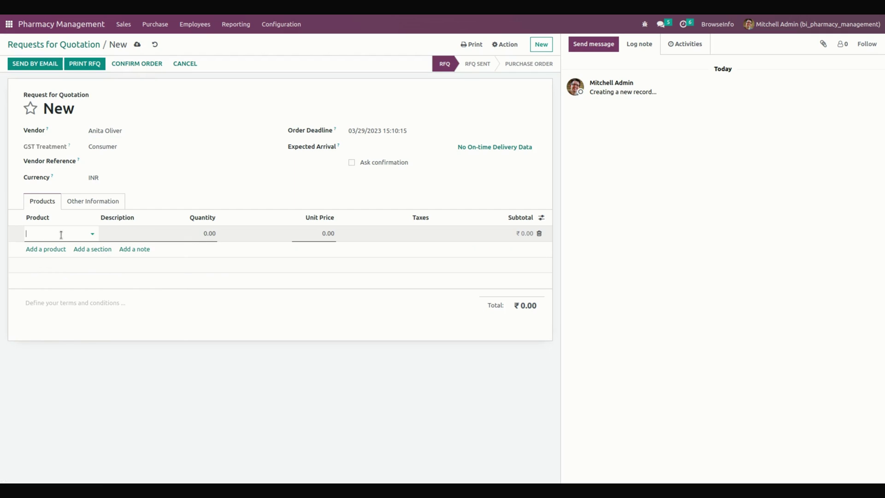
{"action": "left_click", "coordinate": [61, 235]}
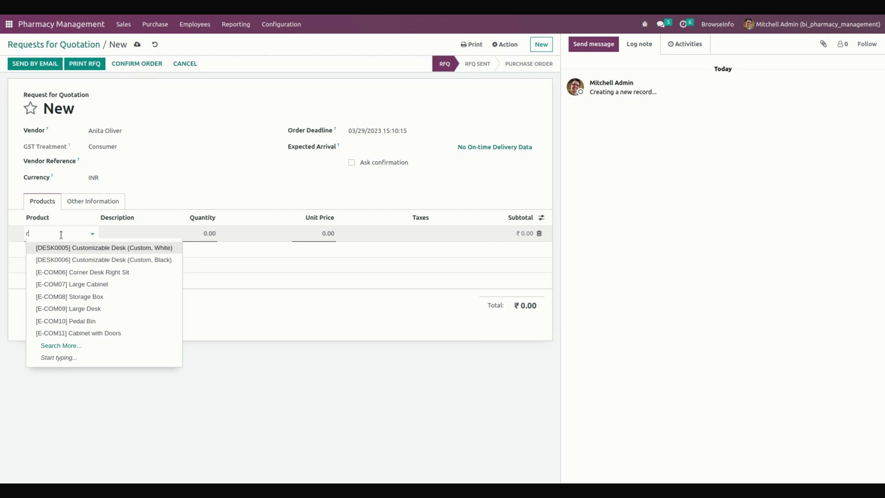
{"action": "type", "text": "a"}
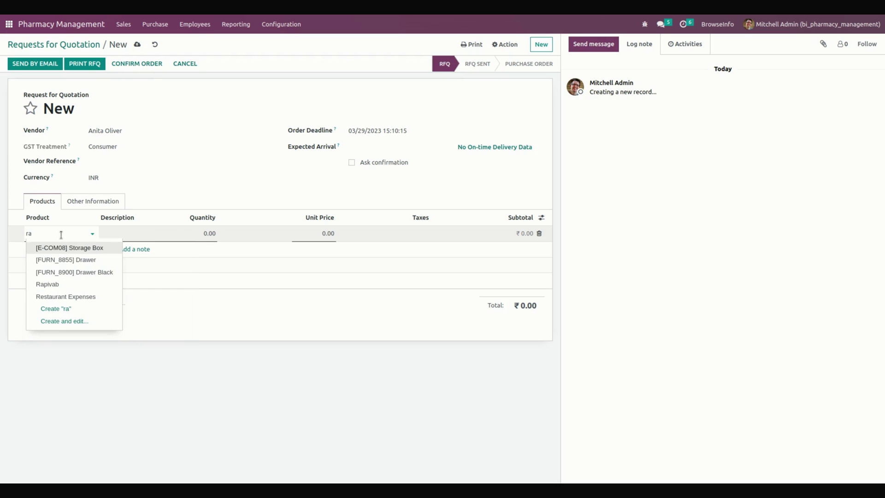
{"action": "left_click", "coordinate": [74, 285]}
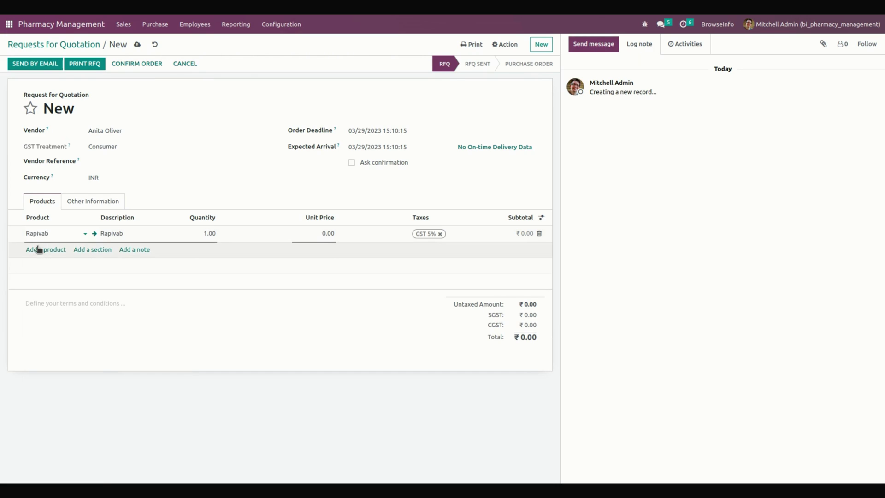
{"action": "left_click", "coordinate": [322, 234]}
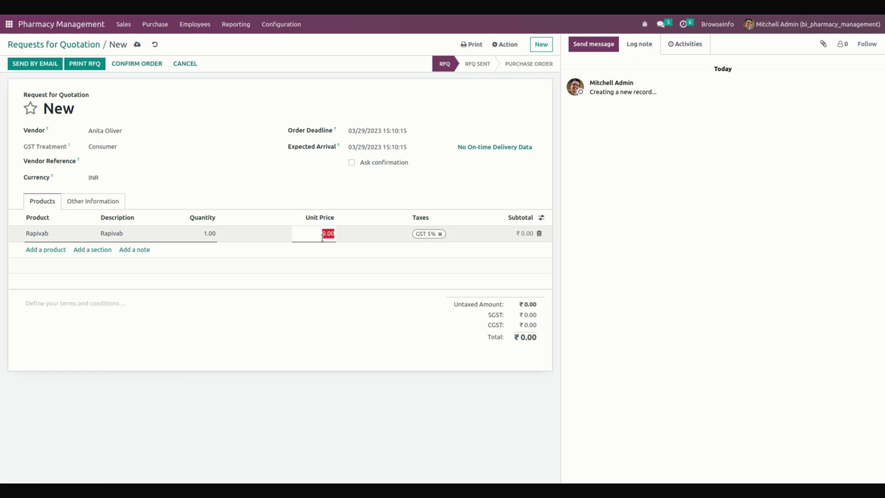
{"action": "type", "text": "152"}
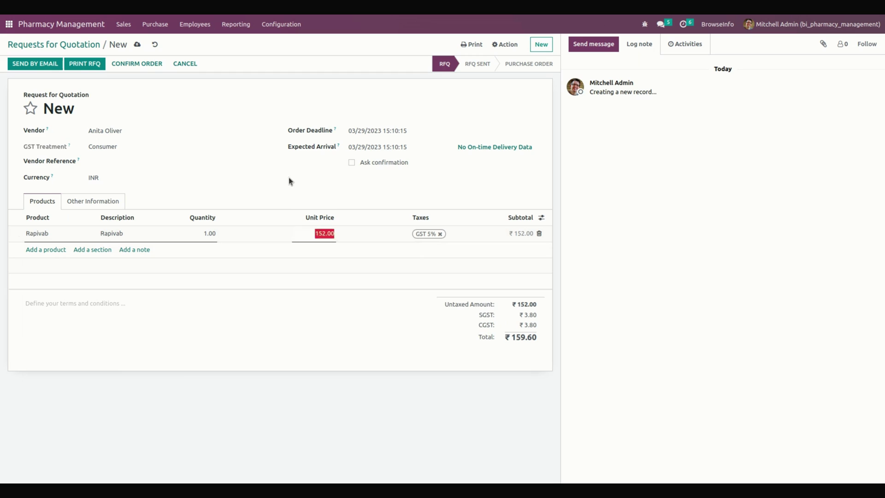
Confirm order P00012, validate its Rapivab receipt as an immediate transfer, and return to the order
{"action": "left_click", "coordinate": [137, 65]}
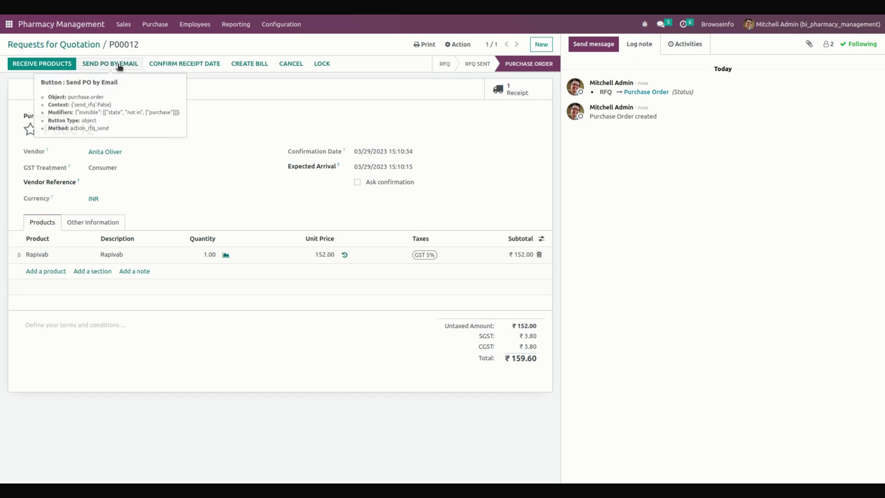
{"action": "left_click", "coordinate": [62, 64]}
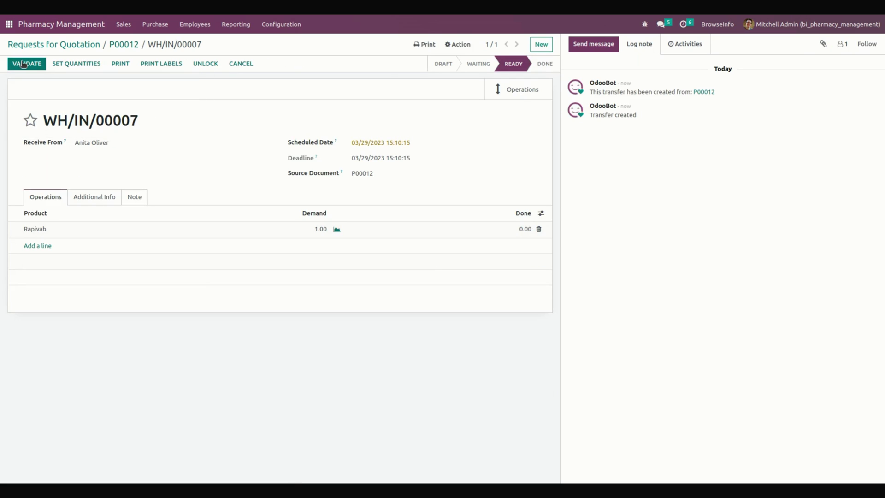
{"action": "left_click", "coordinate": [23, 64]}
{"action": "left_click", "coordinate": [225, 106]}
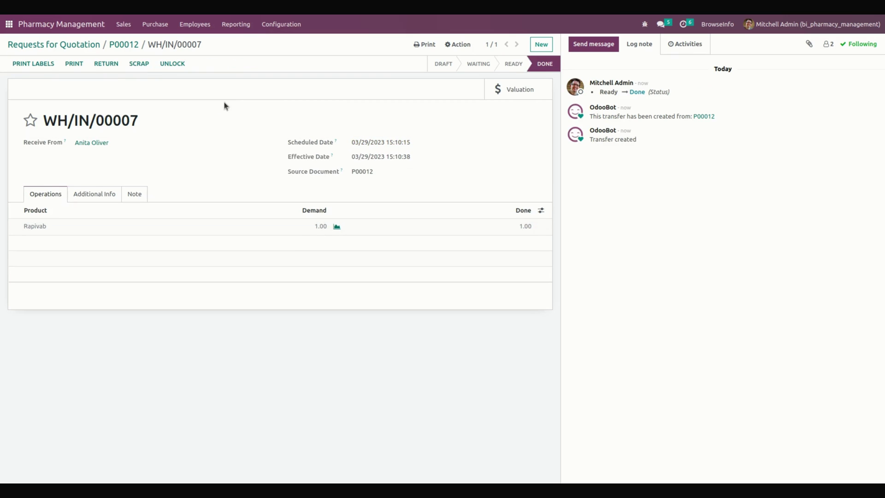
{"action": "left_click", "coordinate": [124, 44]}
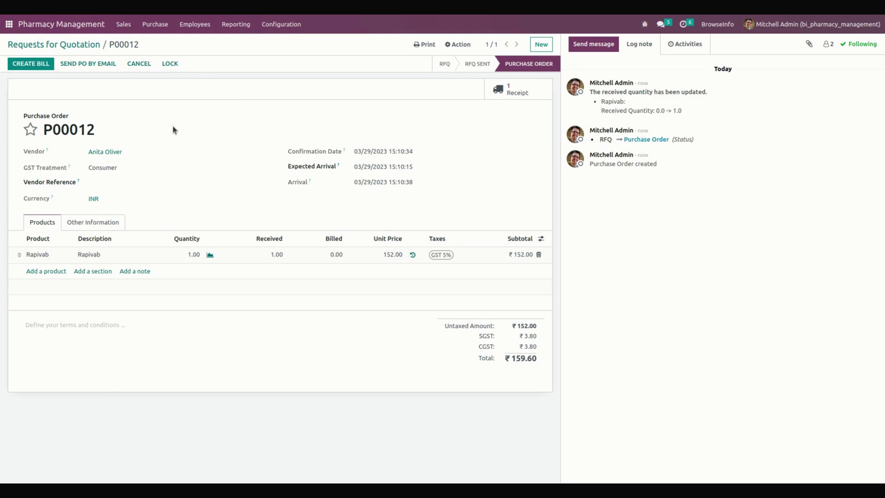
Create the P00012 vendor bill, set its bill date to the 29th, post it and pay ₹159.60
{"action": "left_click", "coordinate": [38, 66]}
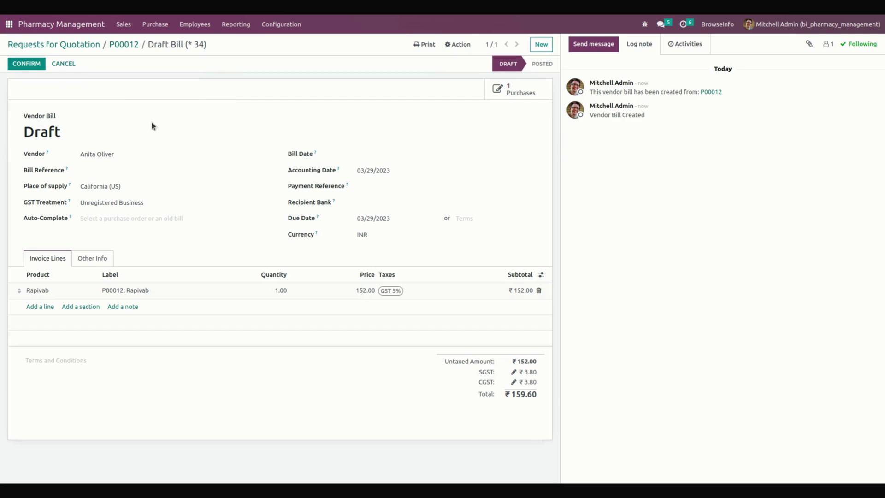
{"action": "left_click", "coordinate": [30, 69]}
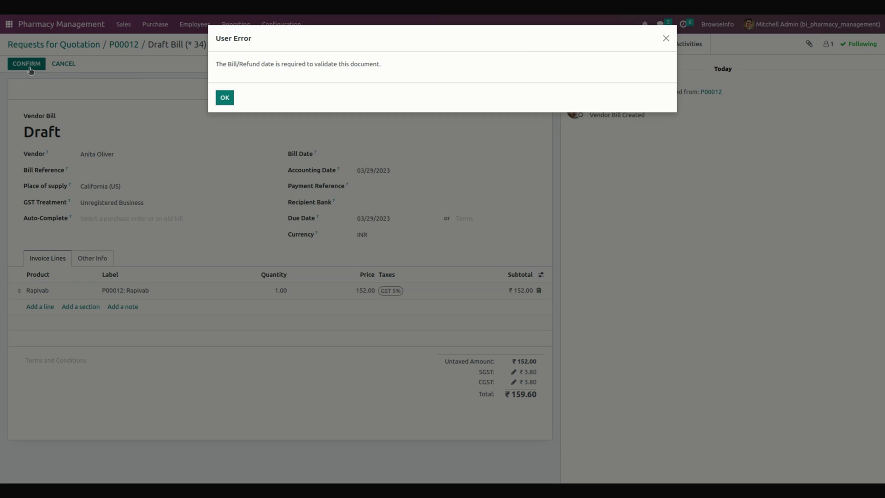
{"action": "left_click", "coordinate": [233, 98]}
{"action": "left_click", "coordinate": [395, 158]}
{"action": "left_click", "coordinate": [432, 292]}
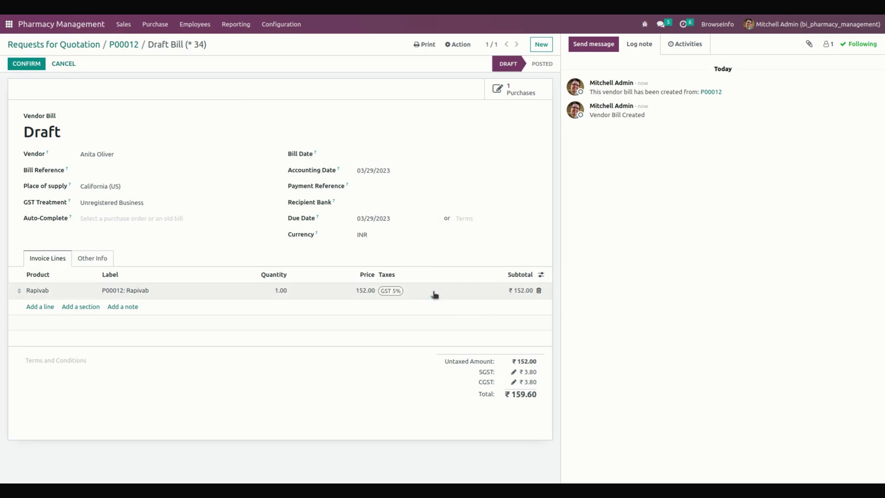
{"action": "left_click", "coordinate": [35, 62]}
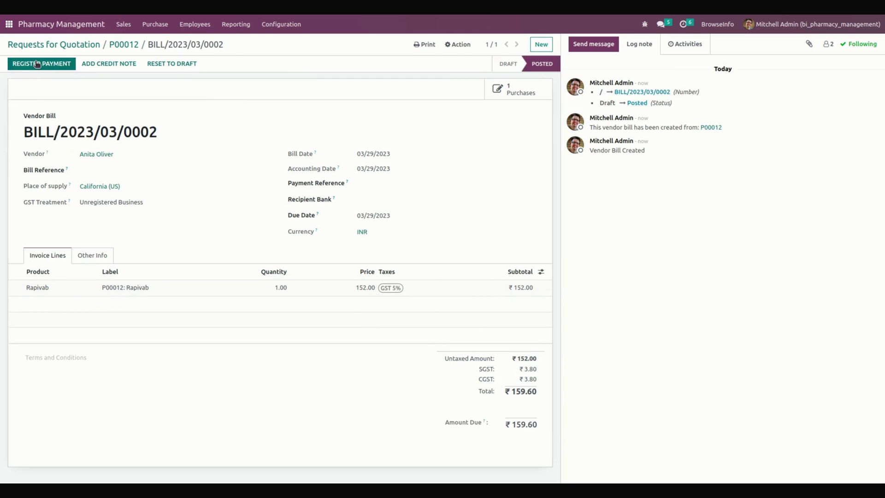
{"action": "left_click", "coordinate": [37, 63]}
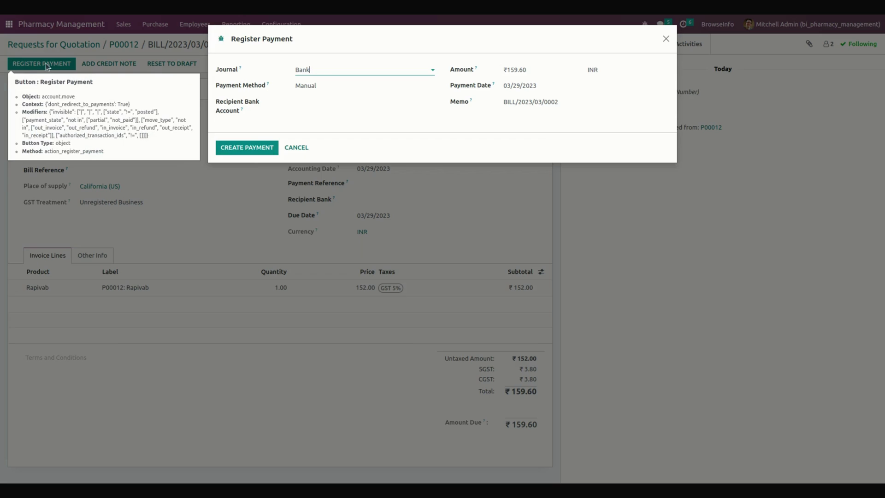
{"action": "left_click", "coordinate": [258, 149]}
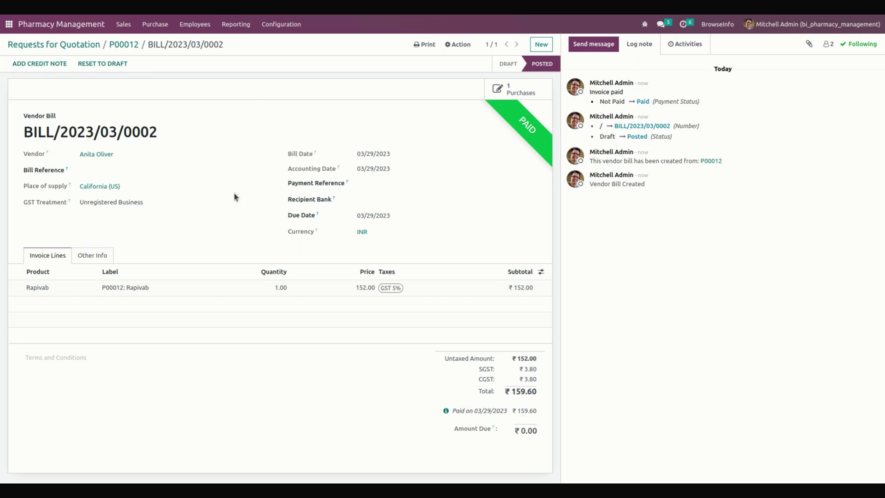
Go back to the Requests for Quotation list, then open Employees > Employees to see all 20 employees
{"action": "left_click", "coordinate": [125, 45]}
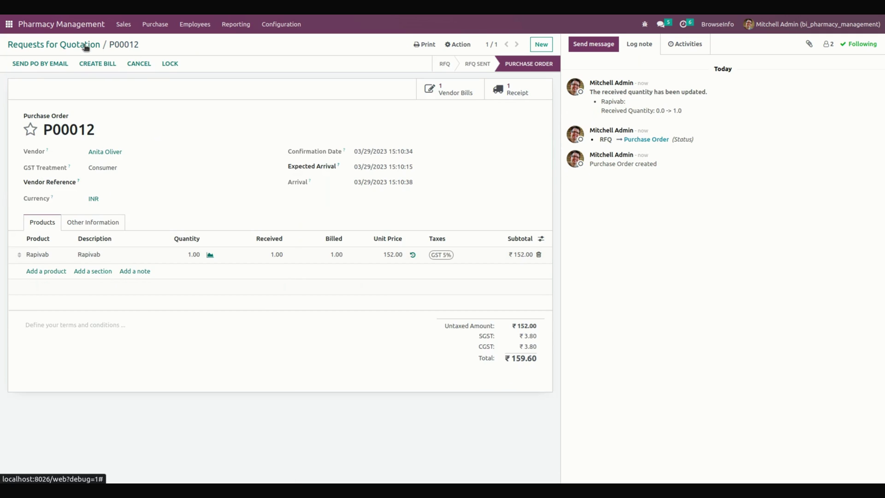
{"action": "left_click", "coordinate": [86, 45]}
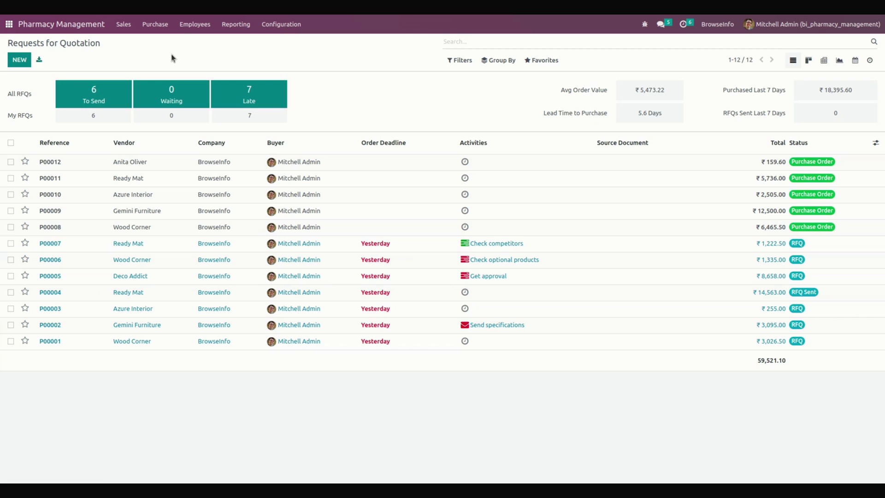
{"action": "left_click", "coordinate": [195, 23]}
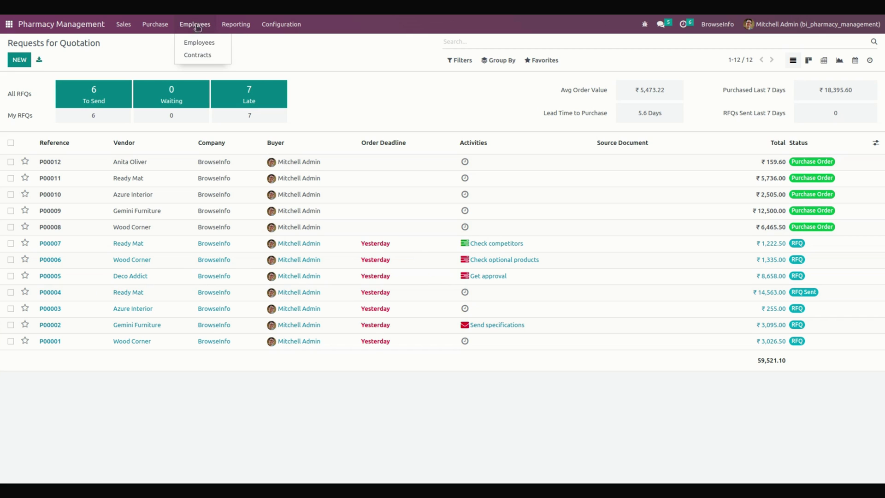
{"action": "left_click", "coordinate": [206, 44]}
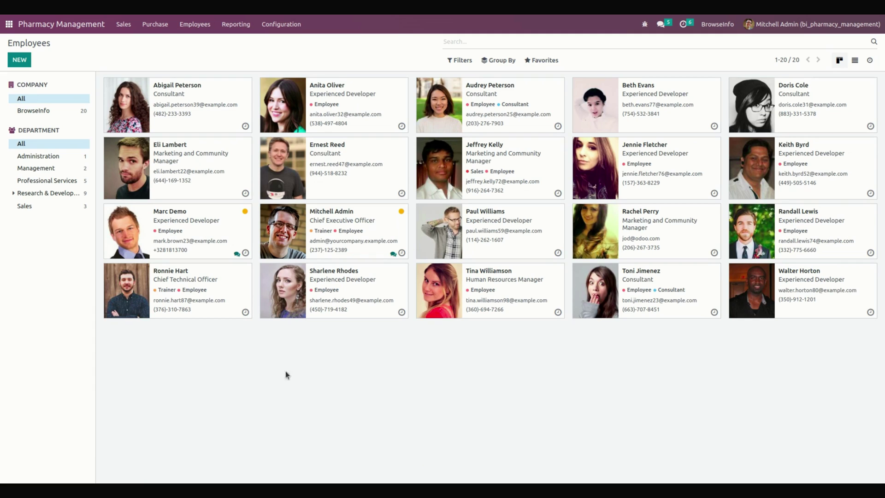
Open the Contracts board, view the Chief Executive Officer contract, and return to the board
{"action": "left_click", "coordinate": [199, 29]}
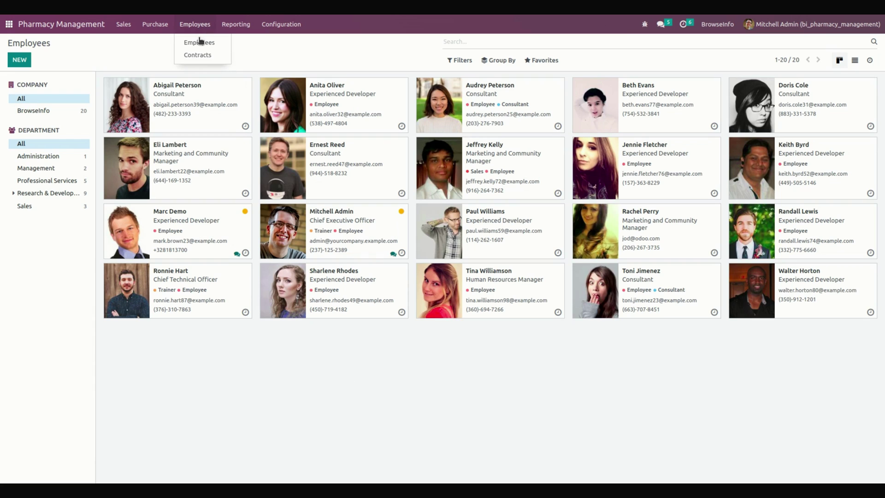
{"action": "left_click", "coordinate": [201, 56]}
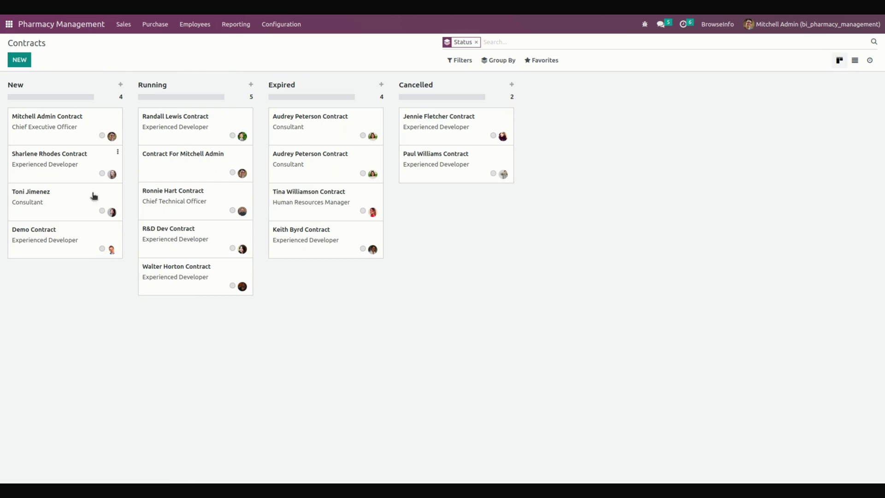
{"action": "left_click", "coordinate": [74, 116]}
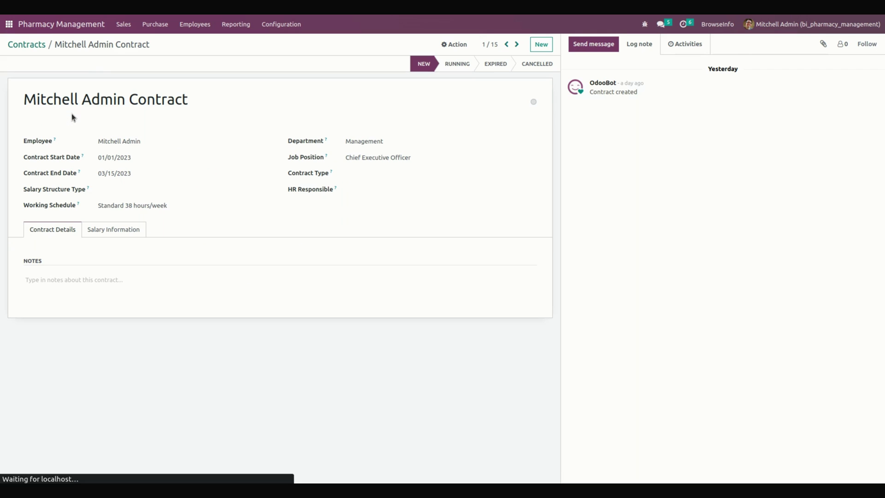
{"action": "left_click", "coordinate": [25, 45]}
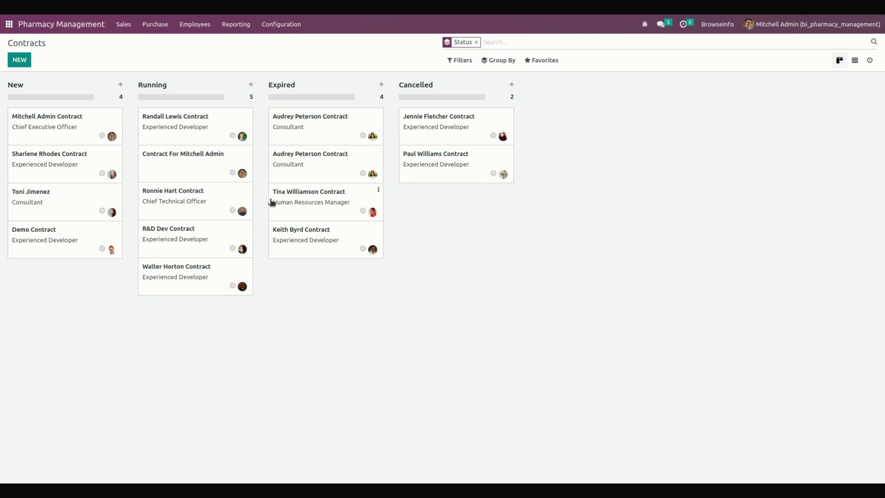
{"action": "left_click", "coordinate": [235, 30]}
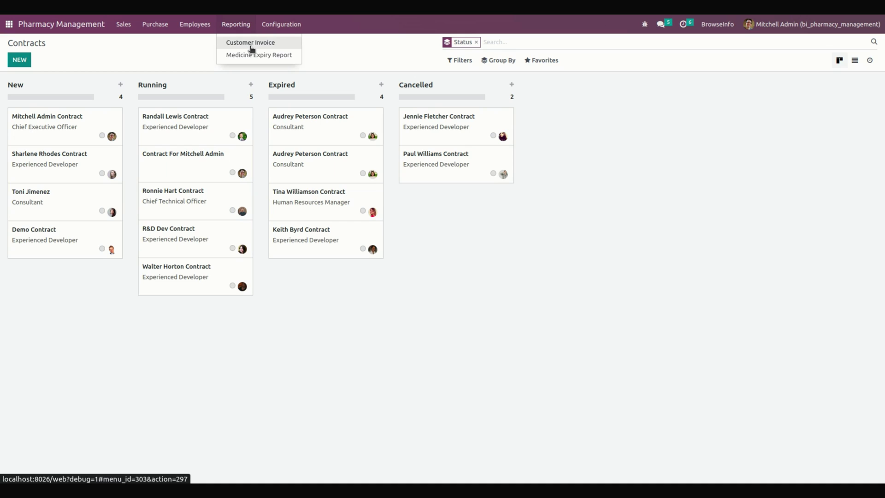
Show customer invoice analysis as a pivot, March 2023 by Partner and Azure Interior by Status
{"action": "left_click", "coordinate": [255, 46]}
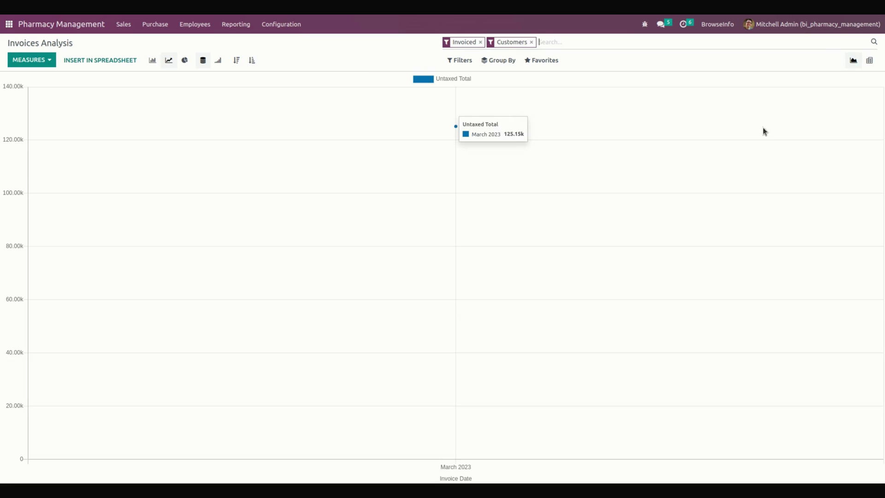
{"action": "left_click", "coordinate": [871, 61]}
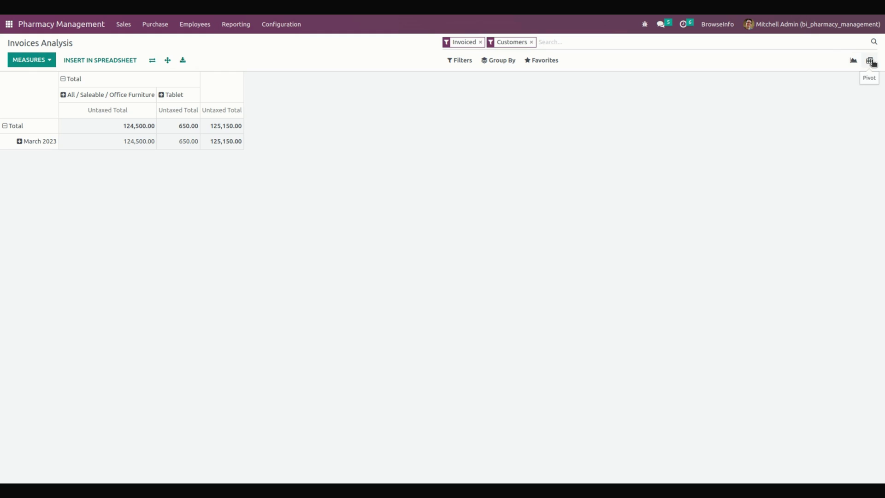
{"action": "left_click", "coordinate": [40, 141]}
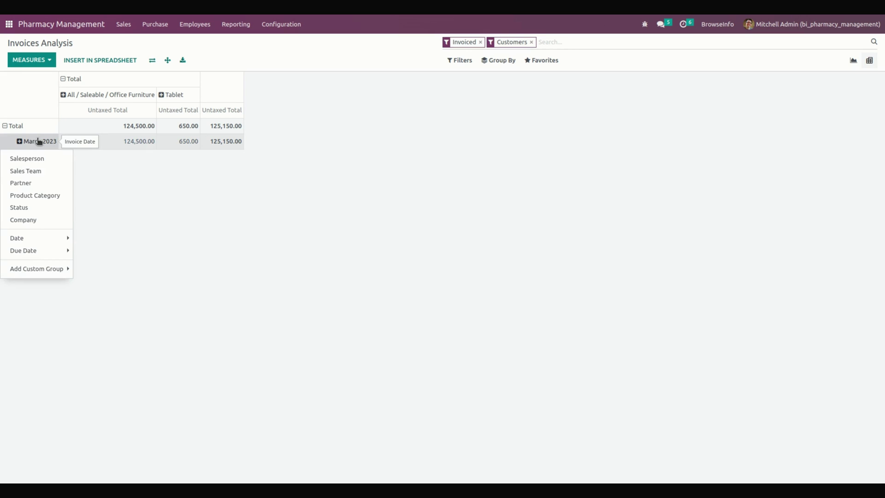
{"action": "left_click", "coordinate": [40, 183]}
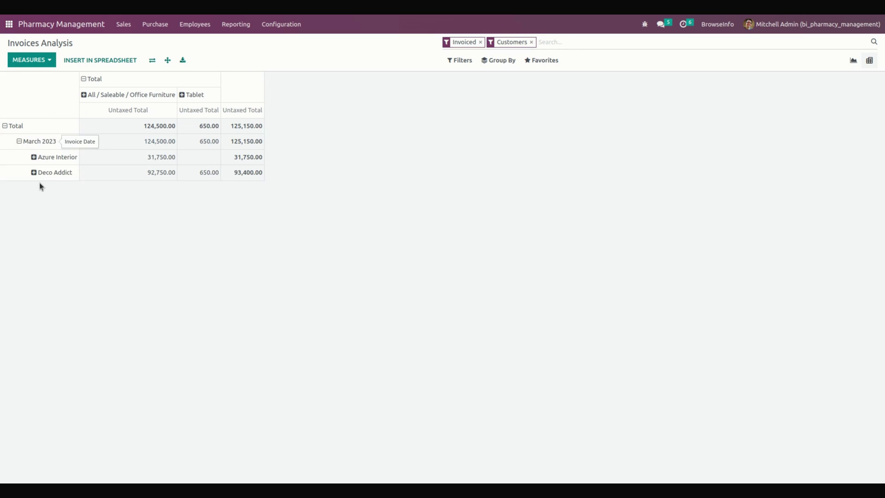
{"action": "left_click", "coordinate": [58, 157]}
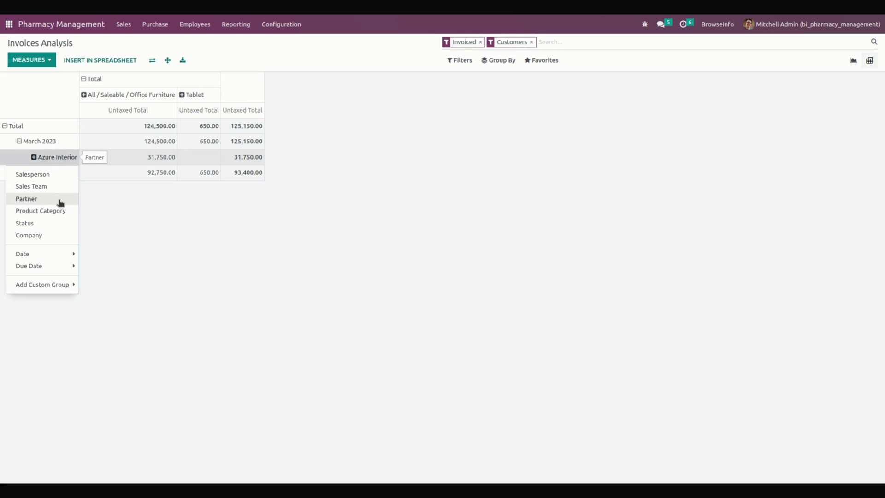
{"action": "left_click", "coordinate": [63, 222]}
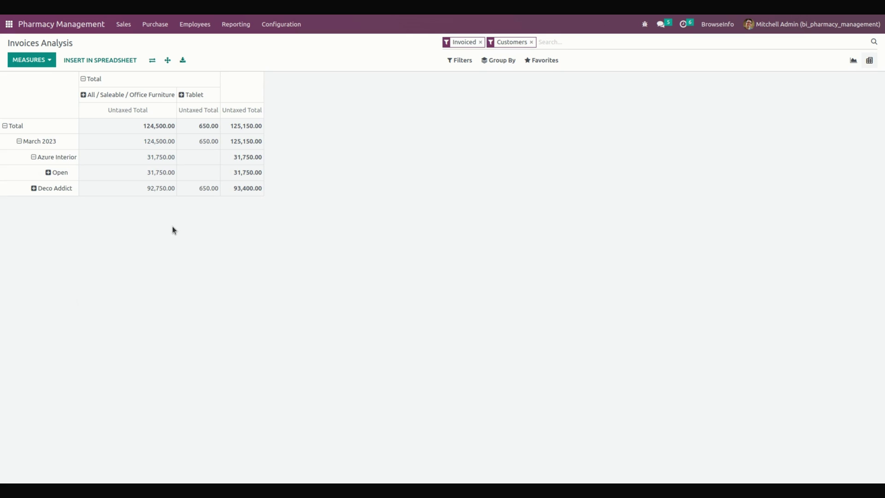
Check the Favorites menu's save-search option but close it without saving
{"action": "left_click", "coordinate": [551, 64]}
{"action": "left_click", "coordinate": [566, 144]}
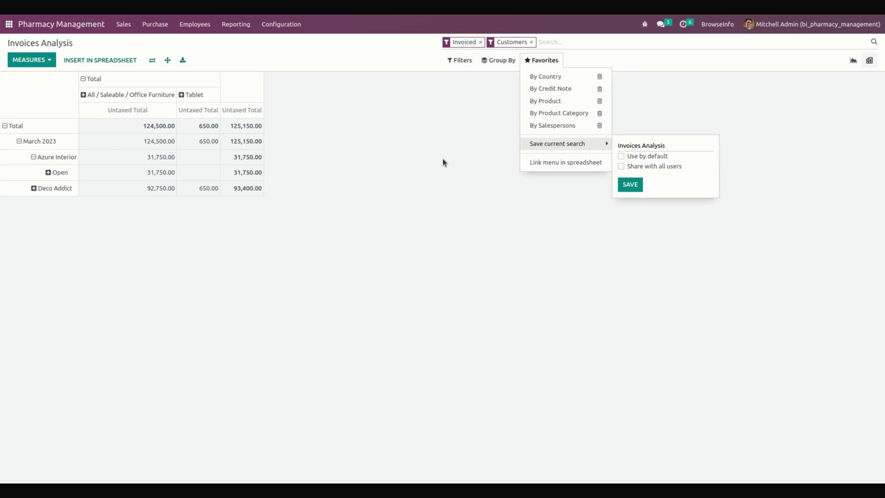
{"action": "left_click", "coordinate": [444, 162]}
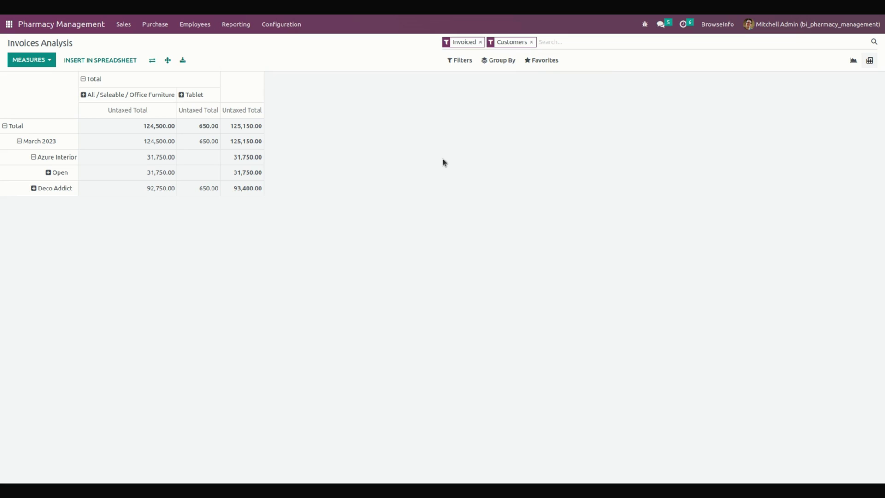
{"action": "left_click", "coordinate": [245, 26]}
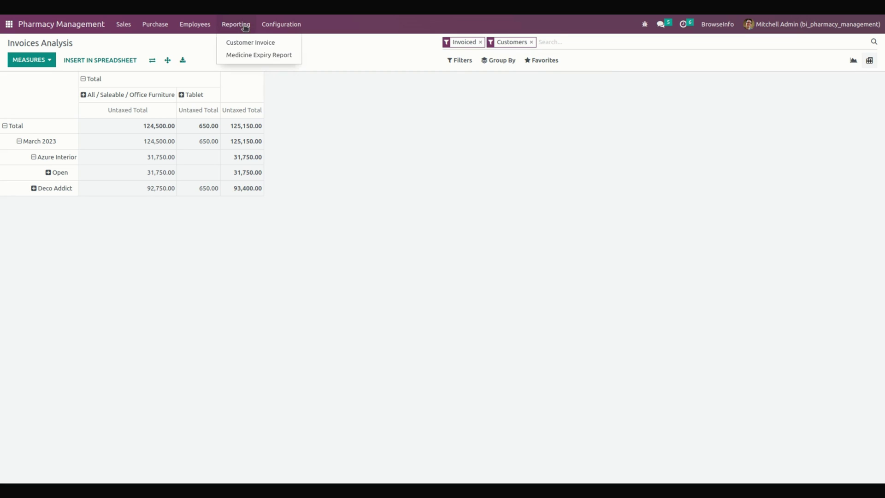
Print the Medicine Expiry Report from 03/01/2023, save the layout, and open the downloaded PDF
{"action": "left_click", "coordinate": [257, 56]}
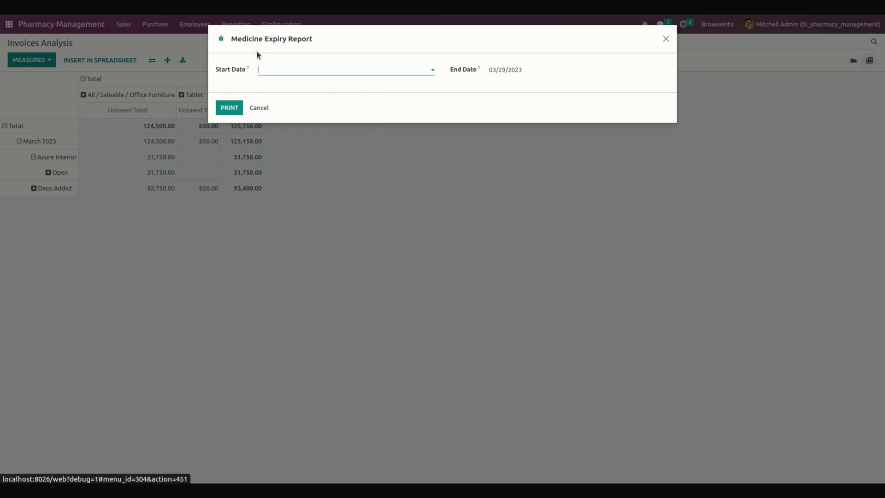
{"action": "left_click", "coordinate": [280, 71]}
{"action": "left_click", "coordinate": [330, 127]}
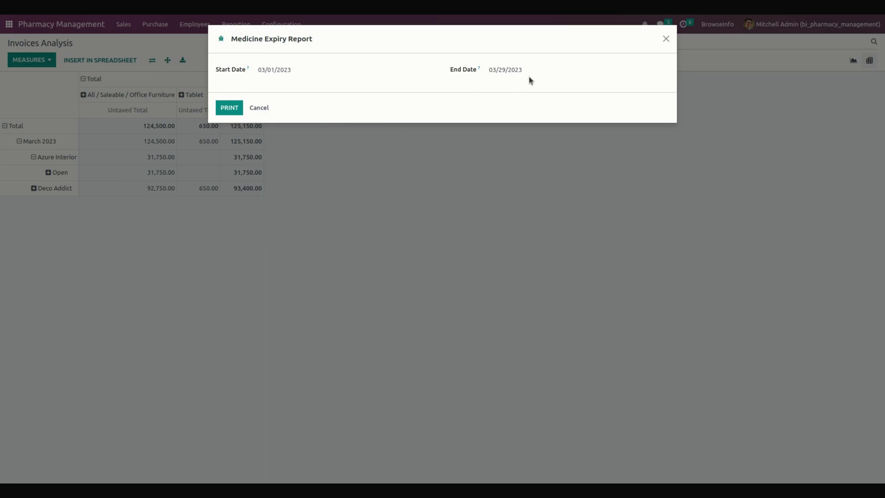
{"action": "left_click", "coordinate": [229, 108]}
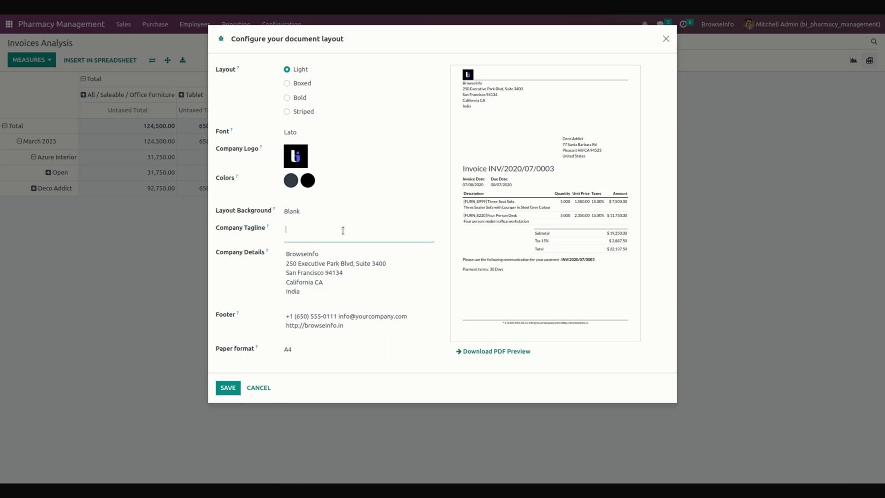
{"action": "left_click", "coordinate": [230, 388]}
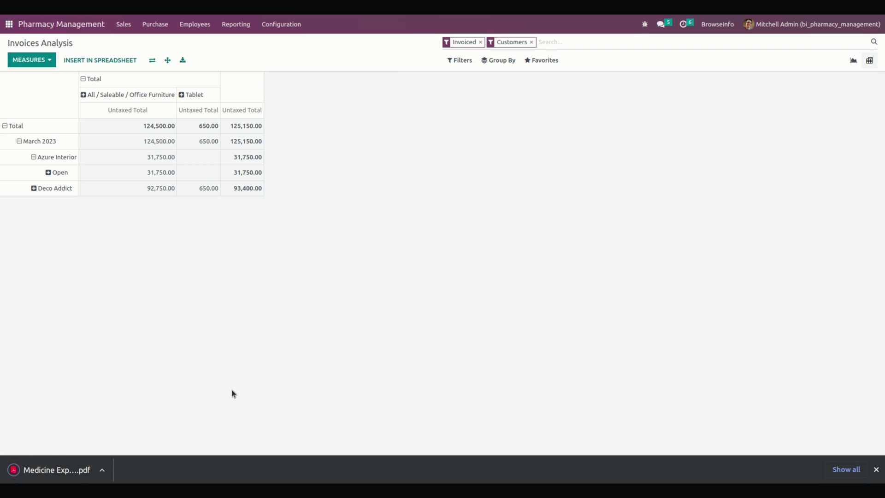
{"action": "left_click", "coordinate": [55, 469]}
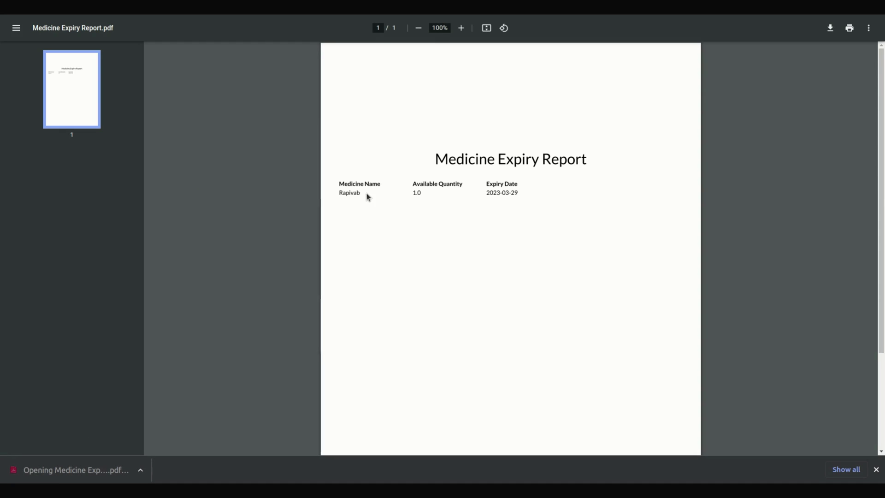